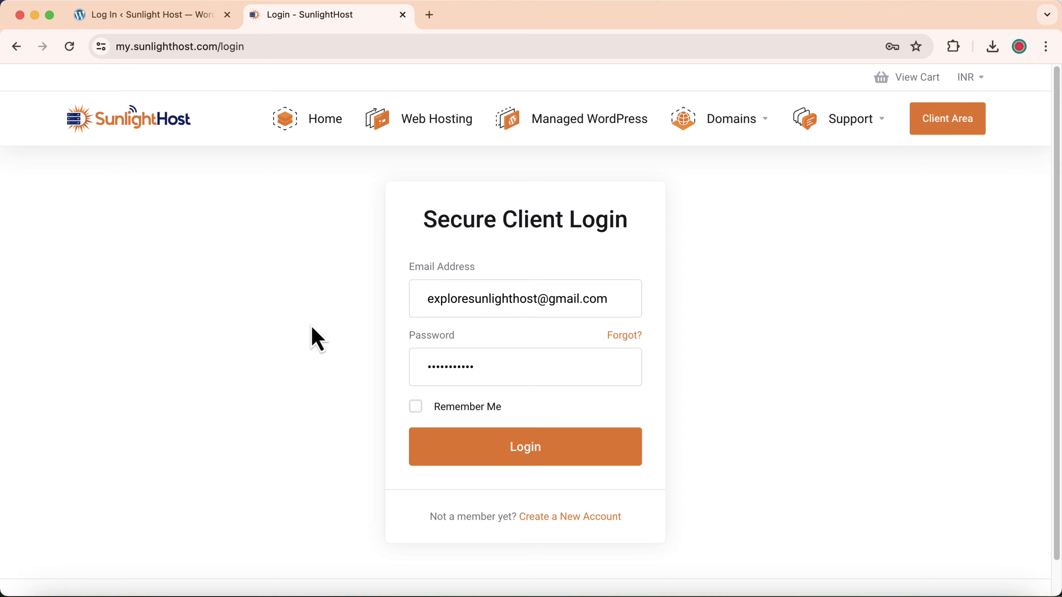
# - Log in to the client area and open the Web Hosting Unlimited plan's control panel
pyautogui.click(537, 460)
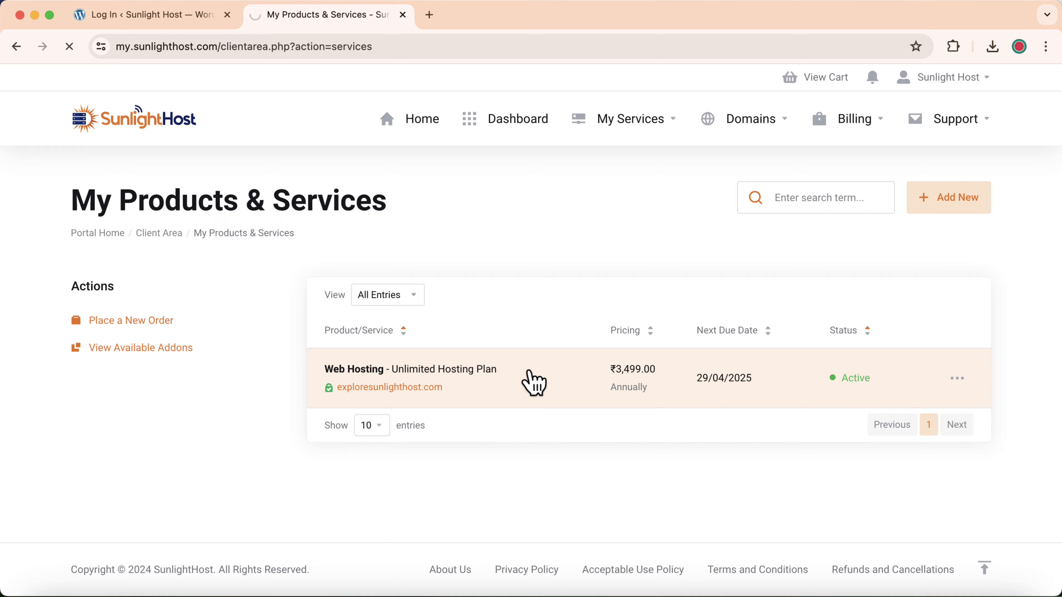
pyautogui.scroll(-8, 509, 334)
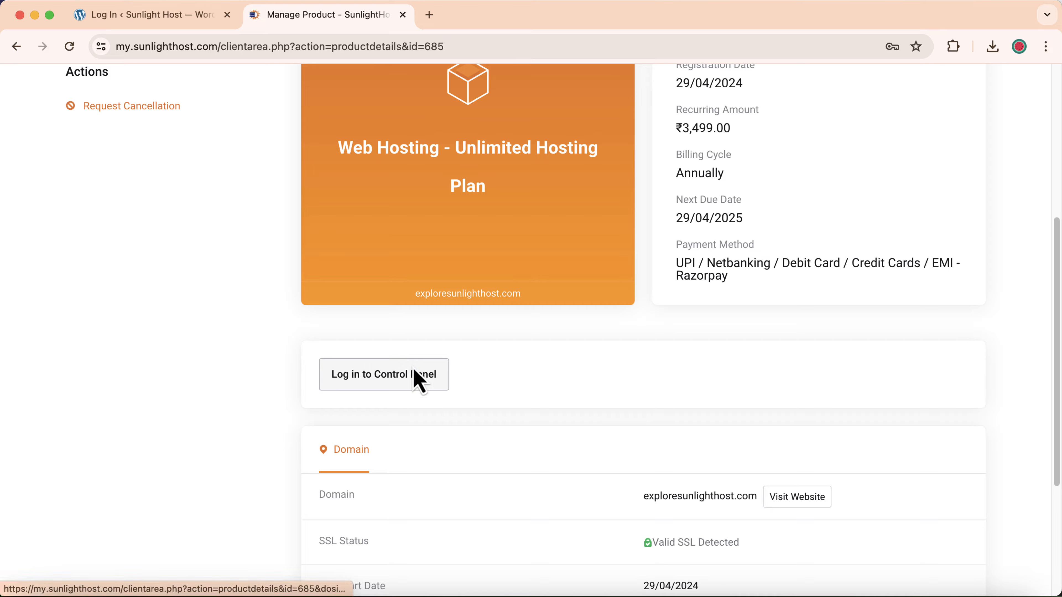
pyautogui.click(415, 375)
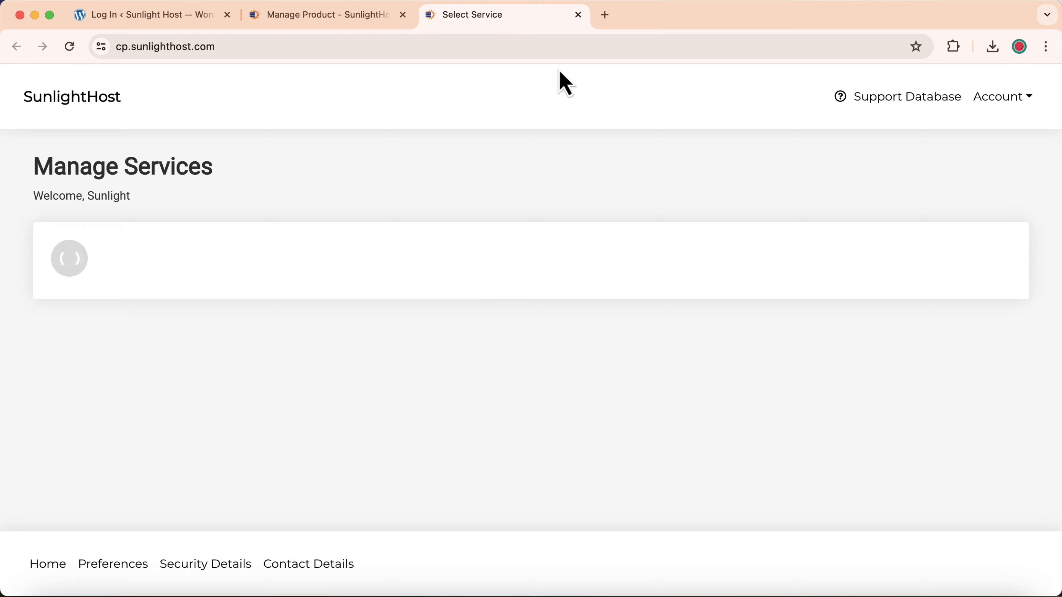
# - In a new tab, go to the control panel via 'cp' and manage exploresunlighthost.com
pyautogui.click(602, 23)
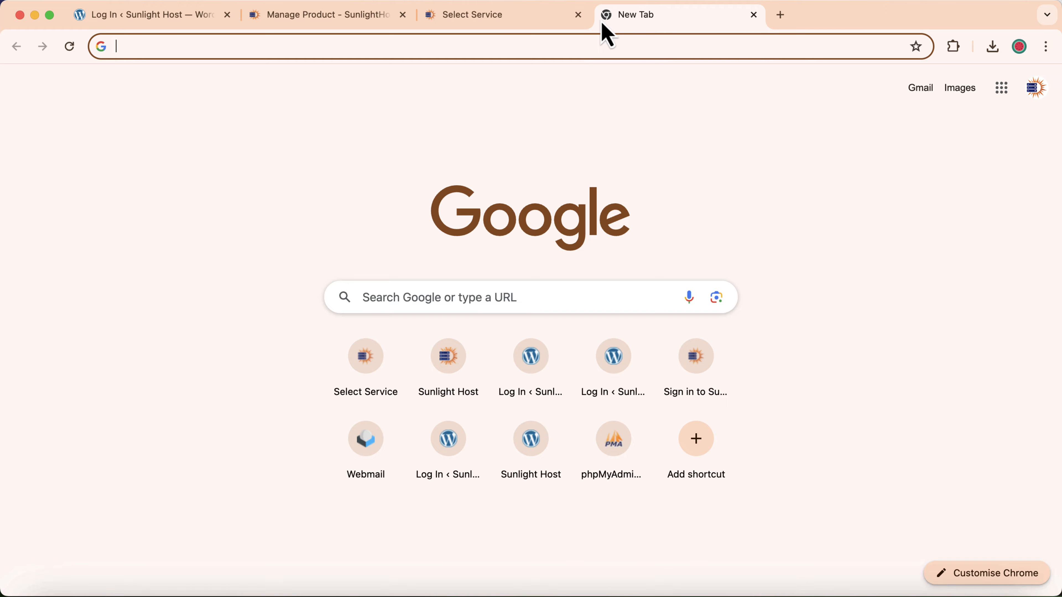
pyautogui.write('cp')
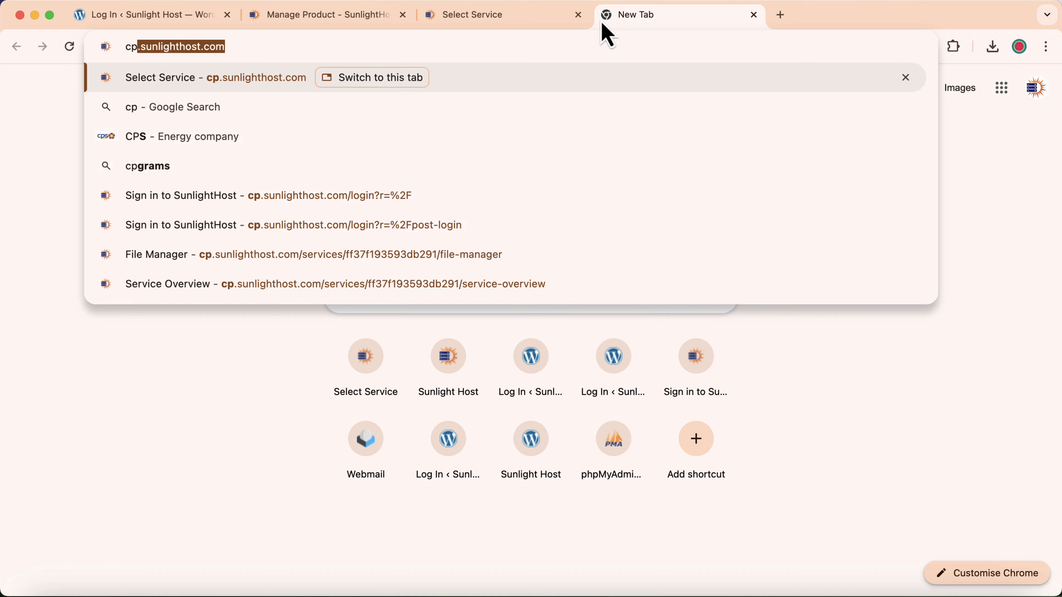
pyautogui.press('Return')
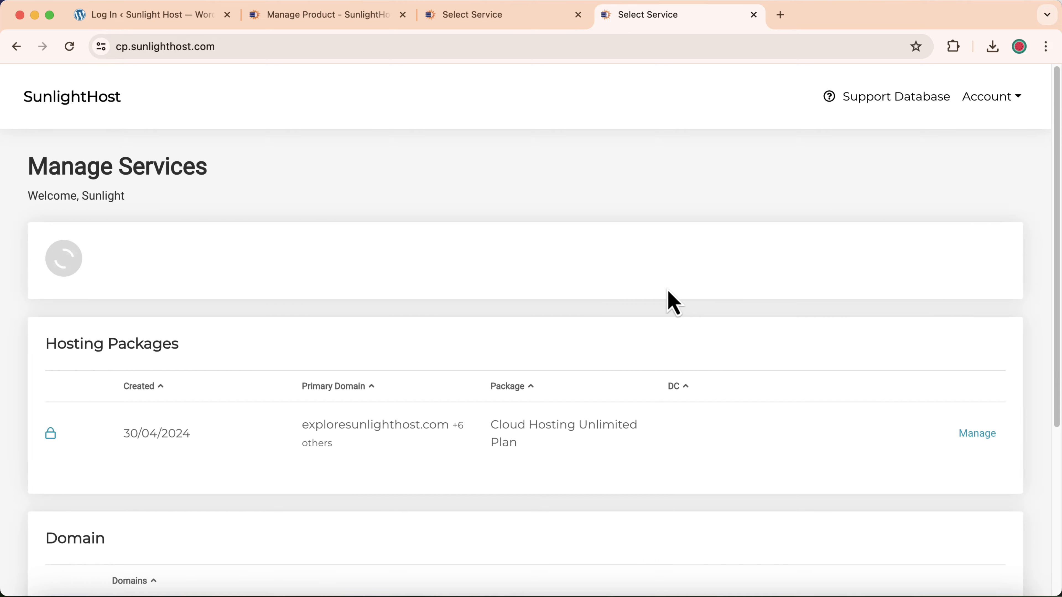
pyautogui.click(983, 347)
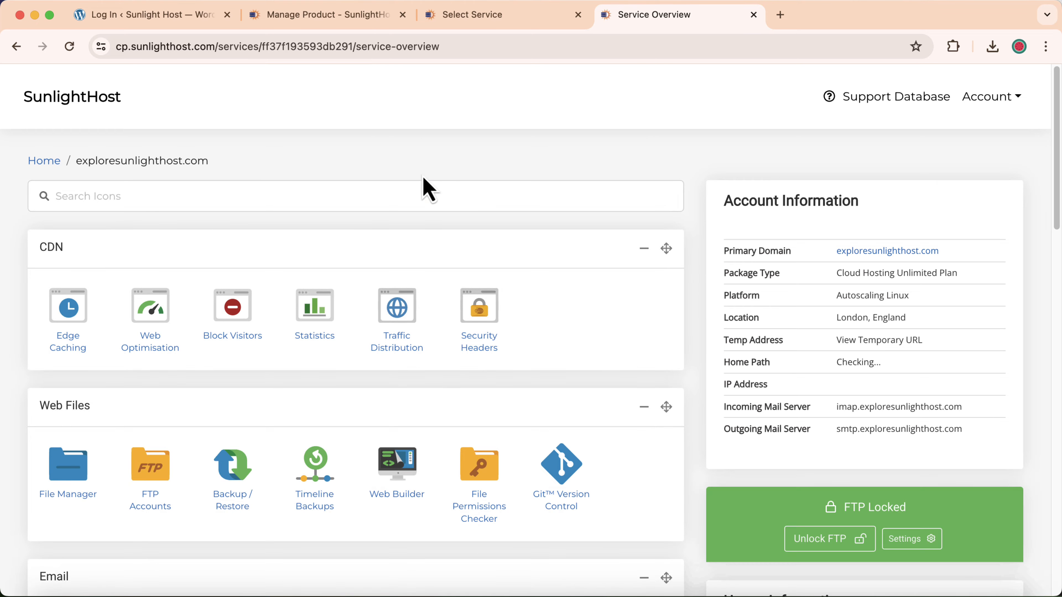
# - Open the Domains tool from the Service Overview in a new tab
pyautogui.scroll(-10, 14, 403)
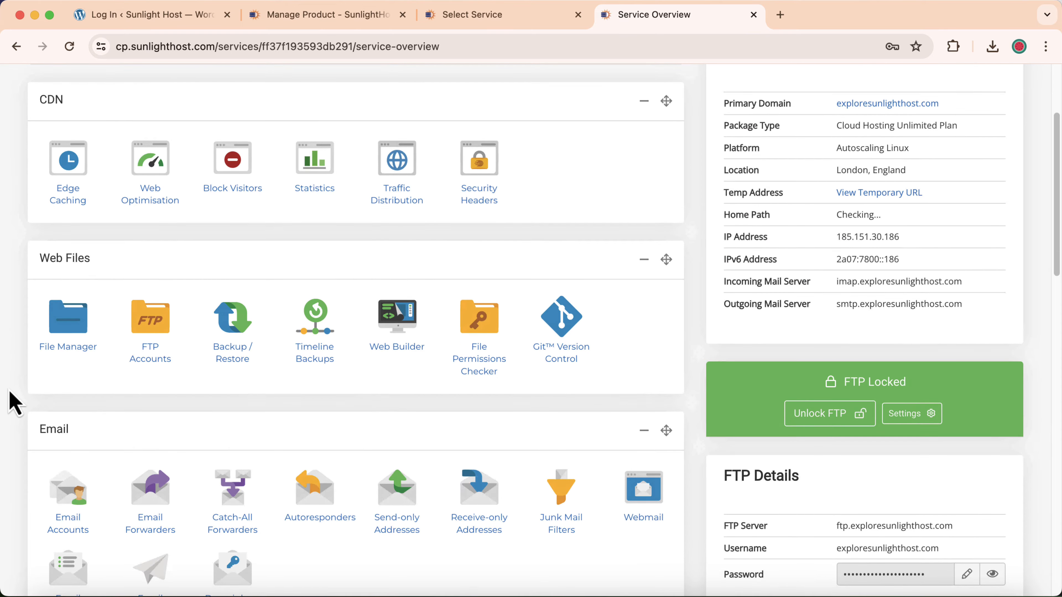
pyautogui.scroll(-5, 13, 404)
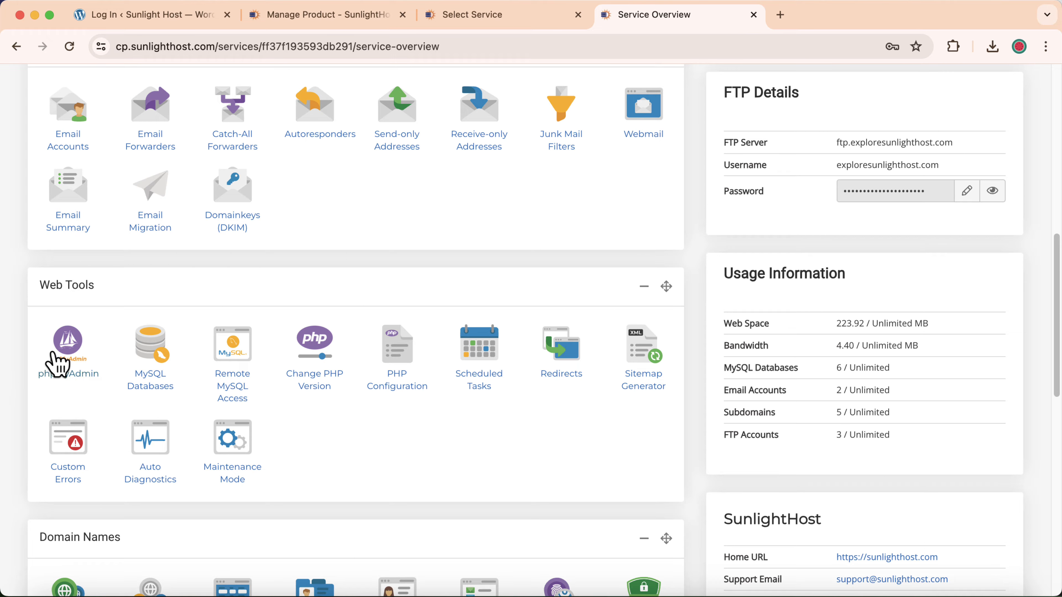
pyautogui.scroll(-4, 130, 343)
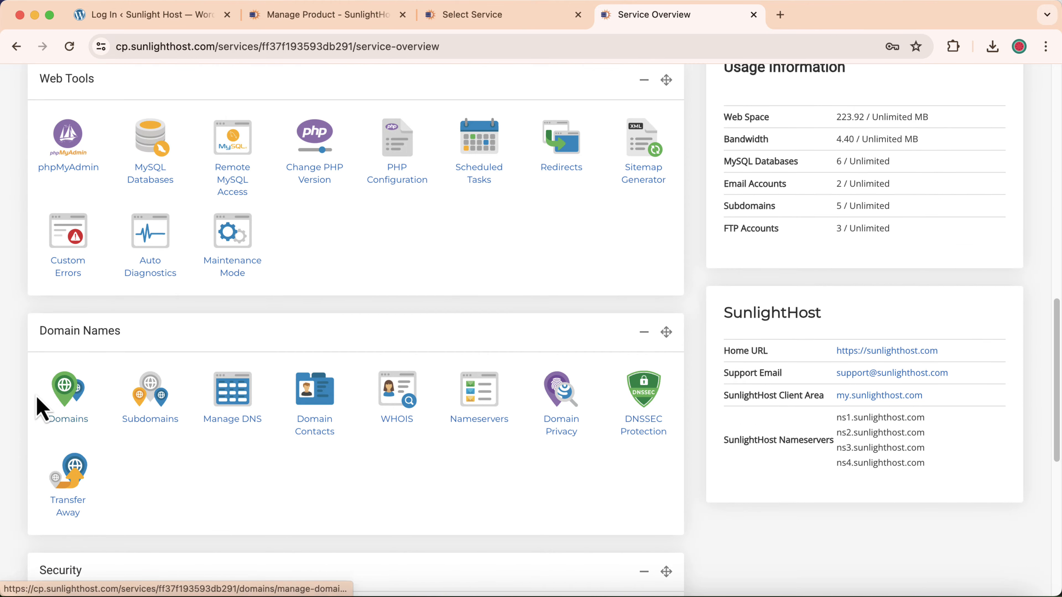
pyautogui.rightClick(62, 404)
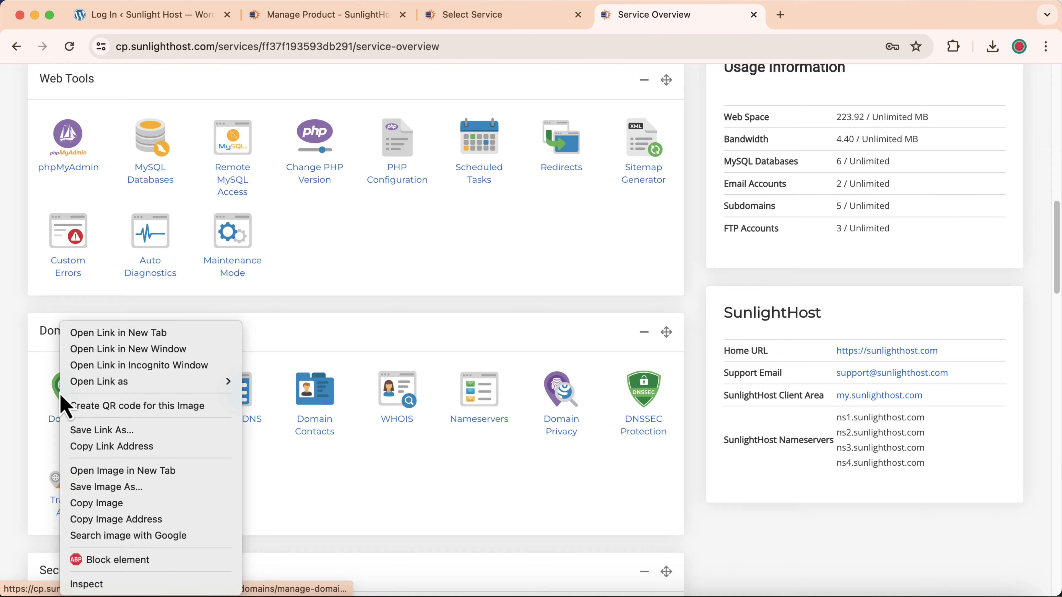
pyautogui.click(117, 333)
# - Check the WordPress site address and its public_html document root on Manage Domains
pyautogui.click(797, 6)
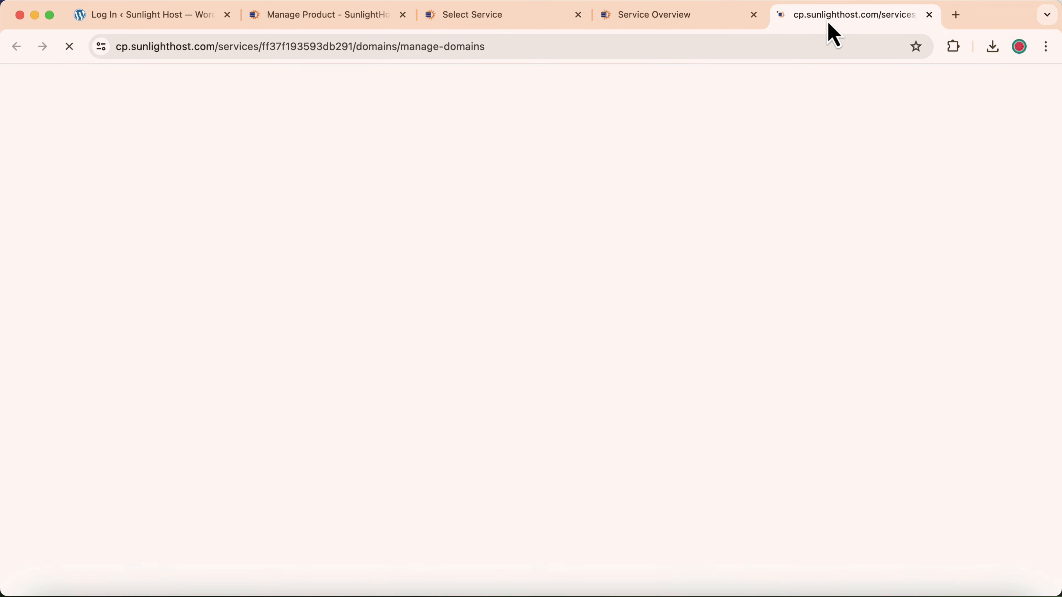
pyautogui.click(196, 18)
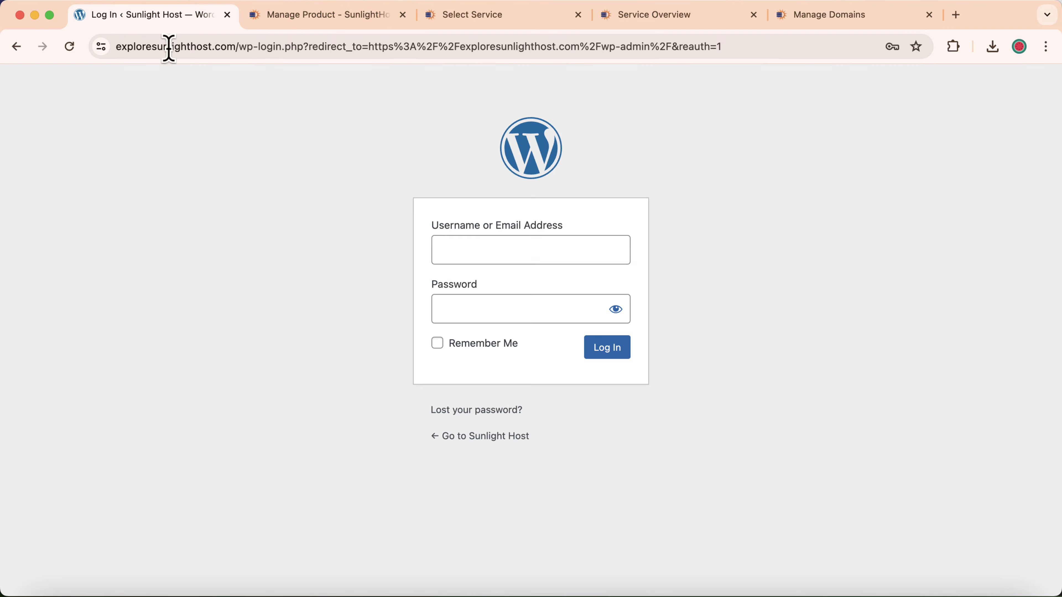
pyautogui.moveTo(239, 45); pyautogui.dragTo(113, 30)
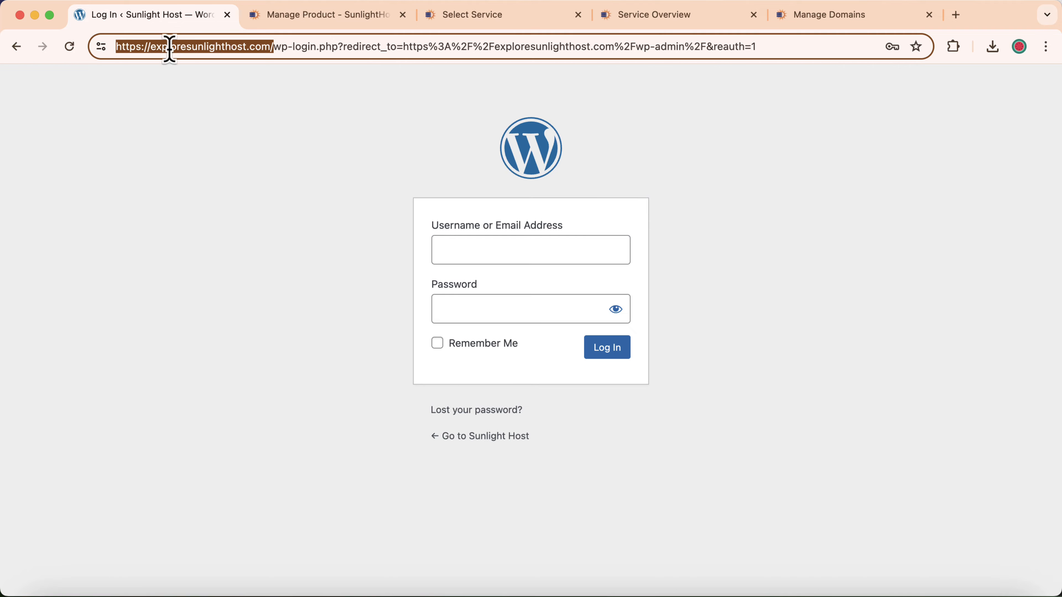
pyautogui.click(831, 19)
pyautogui.scroll(-7, 292, 313)
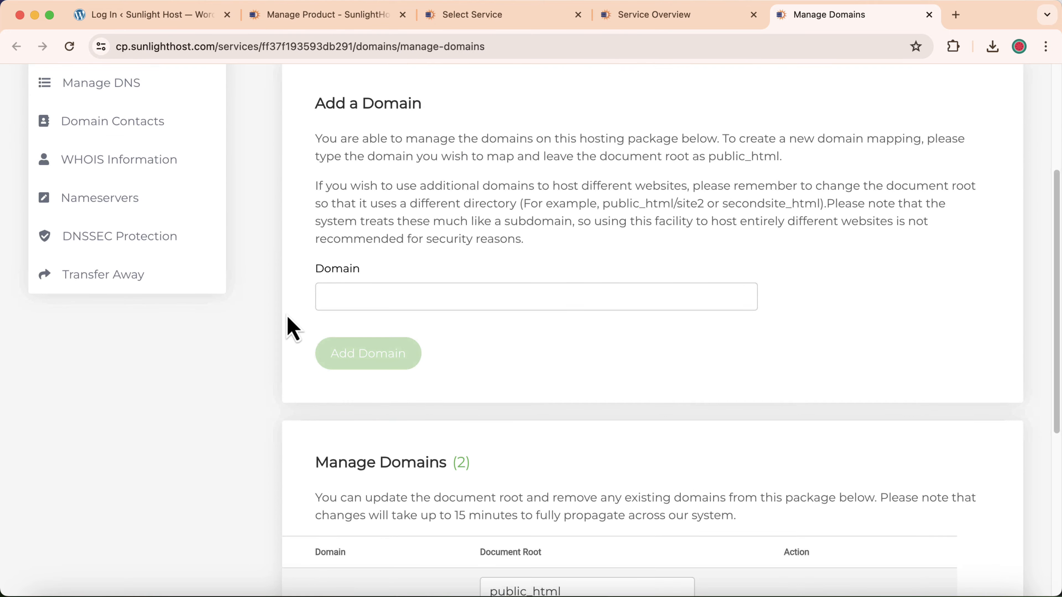
pyautogui.click(482, 506)
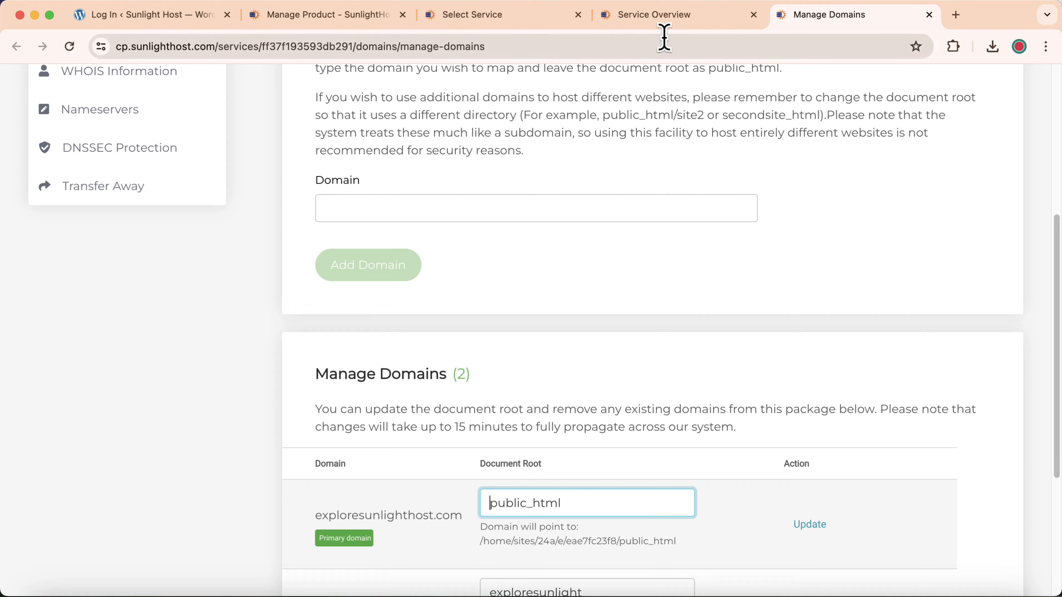
# - From the Service Overview, open File Manager in a new tab
pyautogui.click(661, 19)
pyautogui.scroll(4, 98, 368)
pyautogui.scroll(7, 98, 368)
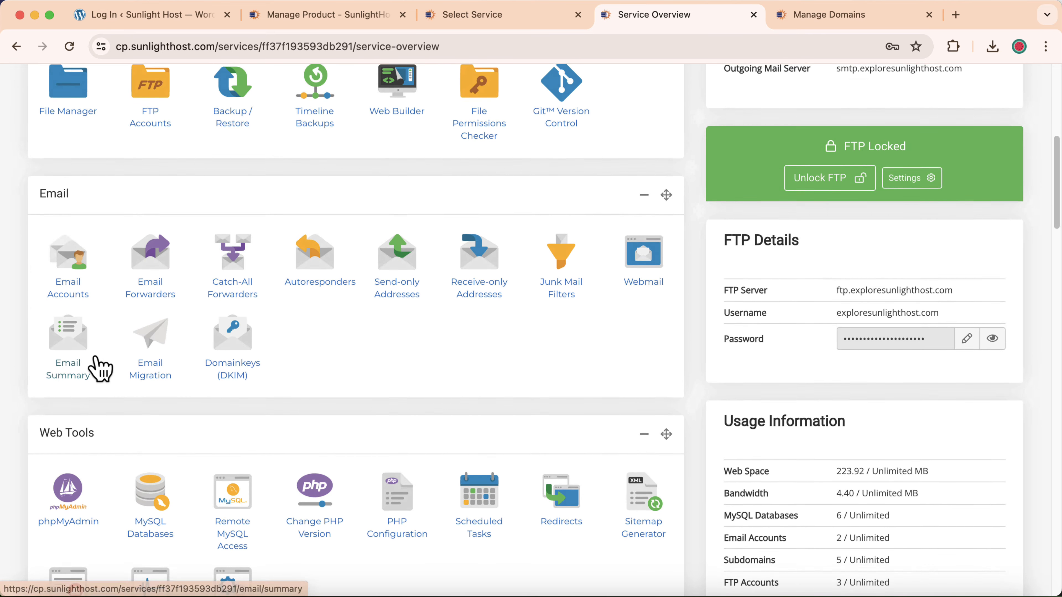
pyautogui.rightClick(63, 204)
pyautogui.click(76, 216)
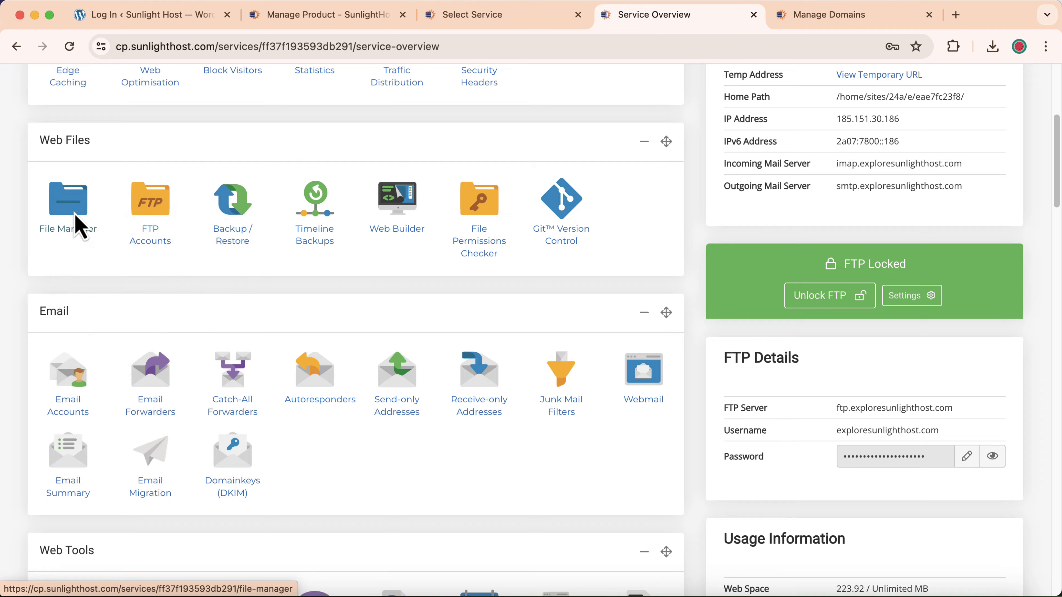
pyautogui.click(730, 17)
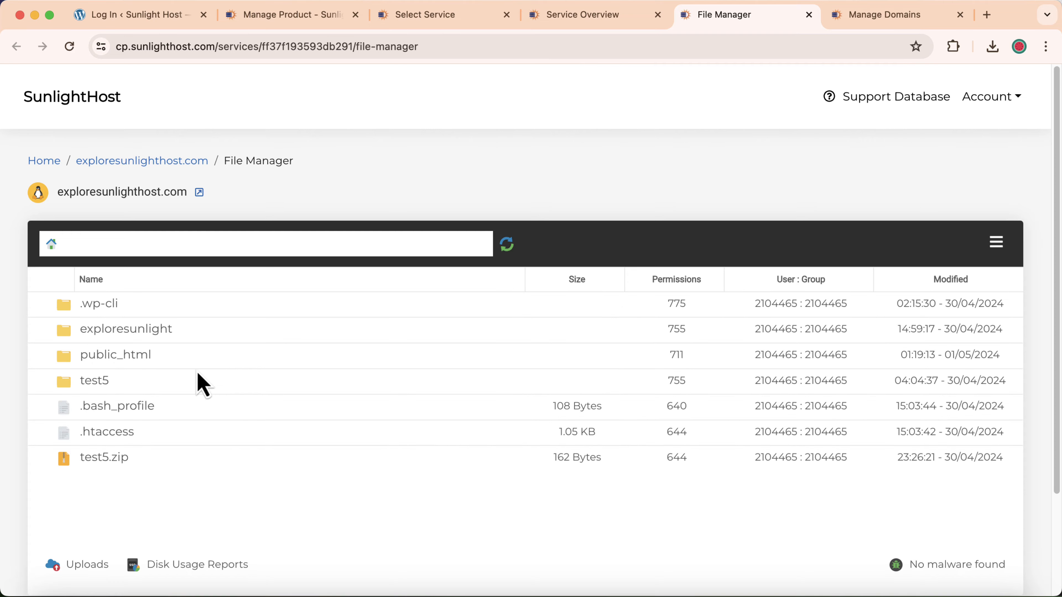
# - Open the public_html folder and show its files as detailed rows
pyautogui.doubleClick(201, 362)
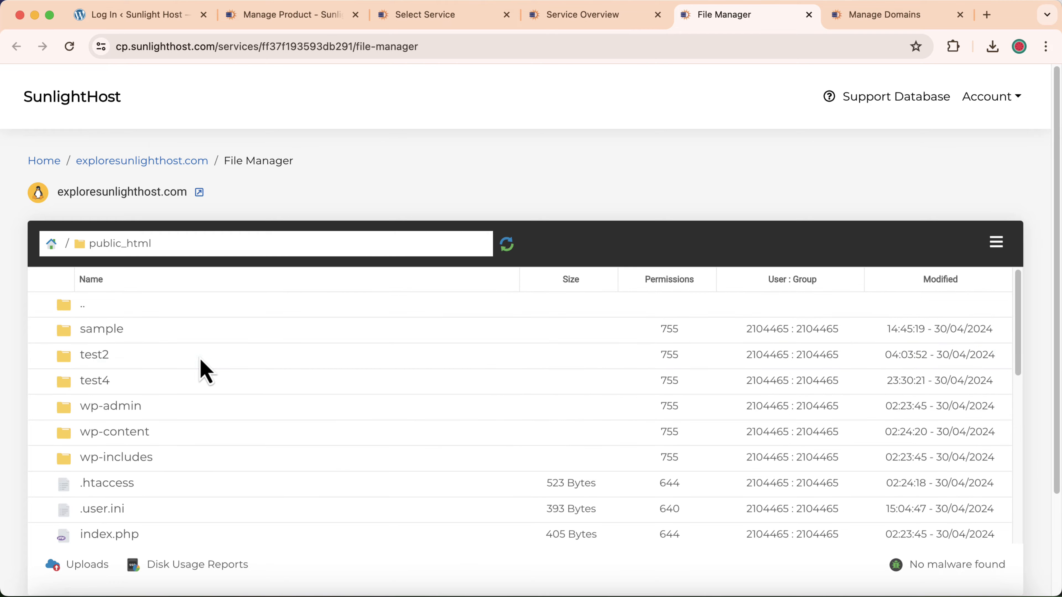
pyautogui.scroll(-6, 194, 402)
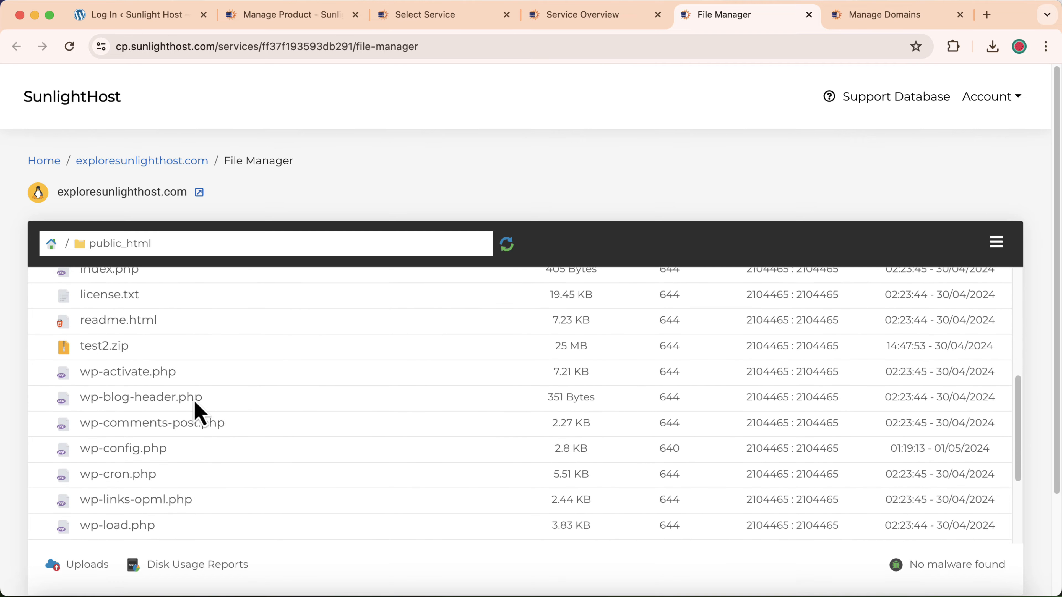
pyautogui.click(997, 243)
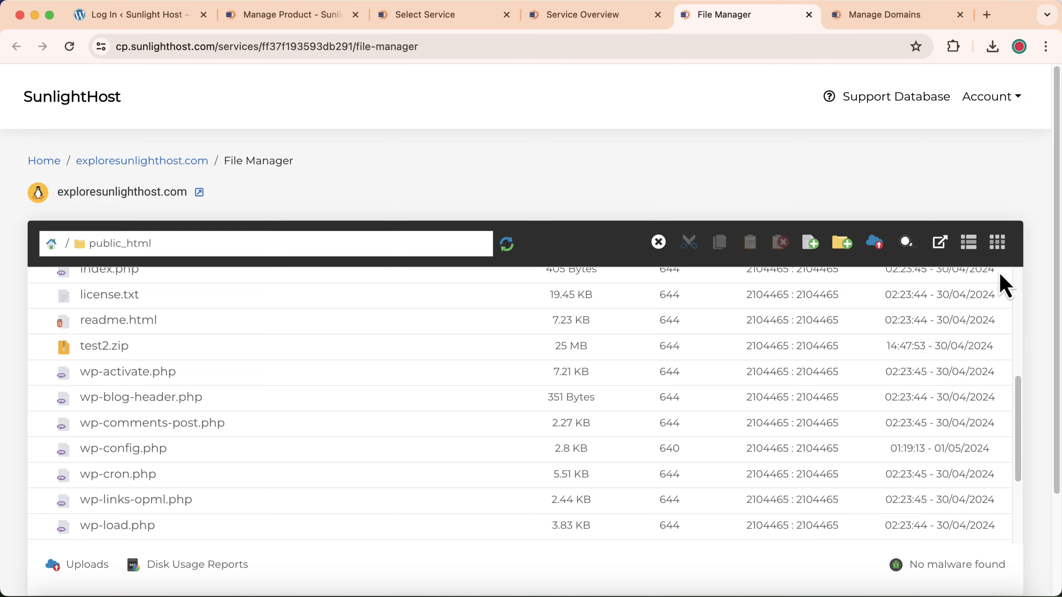
pyautogui.click(997, 245)
pyautogui.click(969, 245)
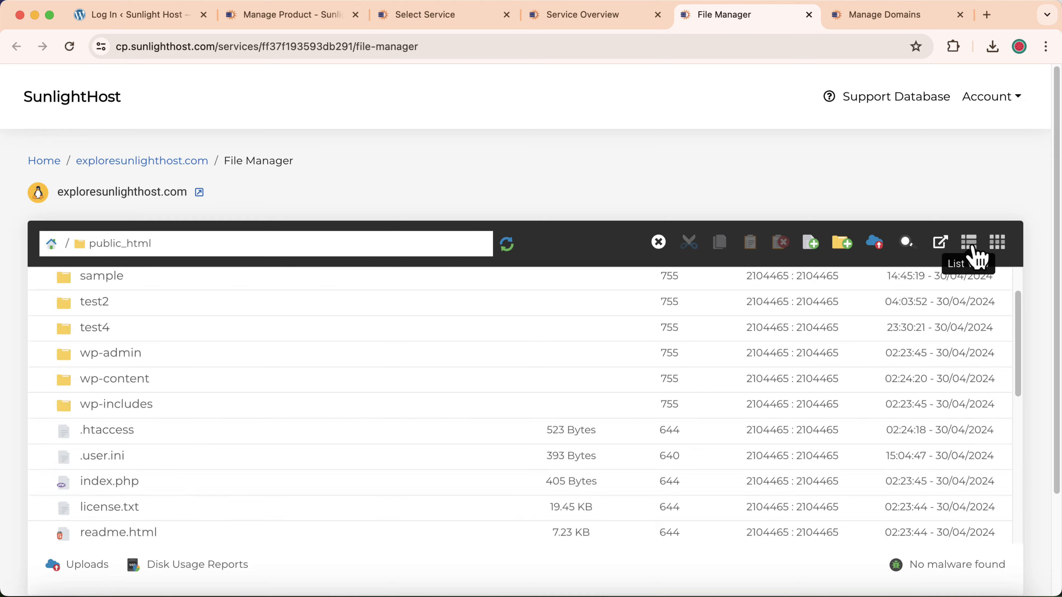
pyautogui.scroll(-5, 240, 399)
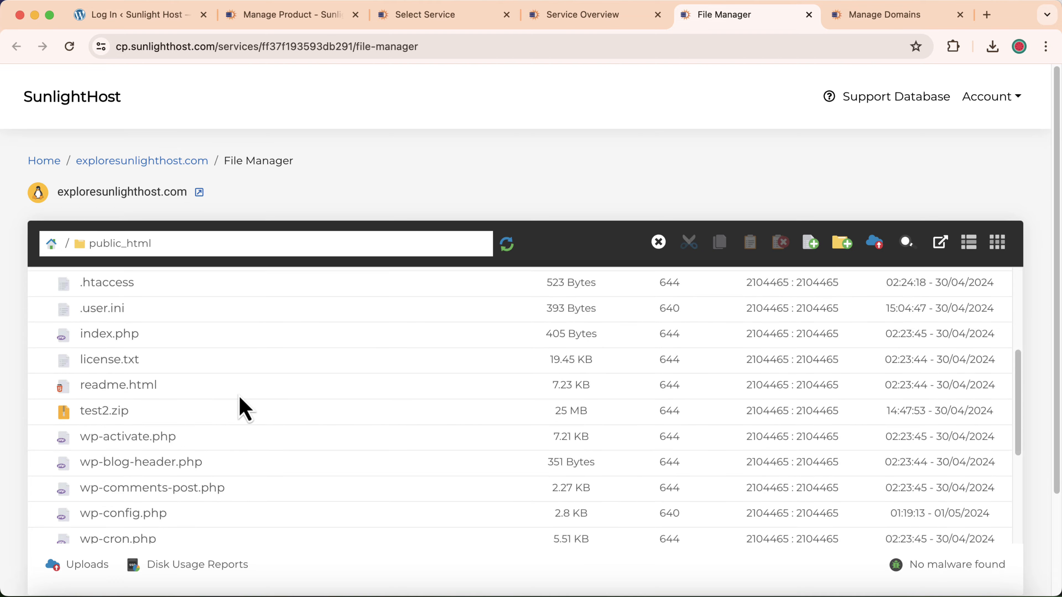
# - Copy the DB_NAME value wordpress-35303531d13e from wp-config.php
pyautogui.doubleClick(179, 428)
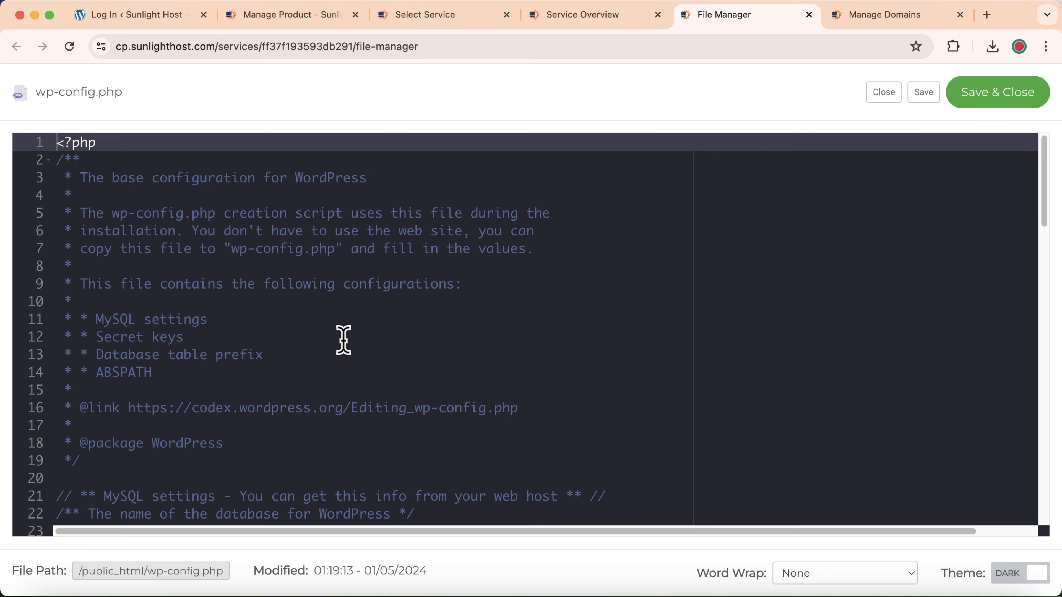
pyautogui.scroll(-5, 344, 339)
pyautogui.moveTo(209, 355); pyautogui.dragTo(387, 351)
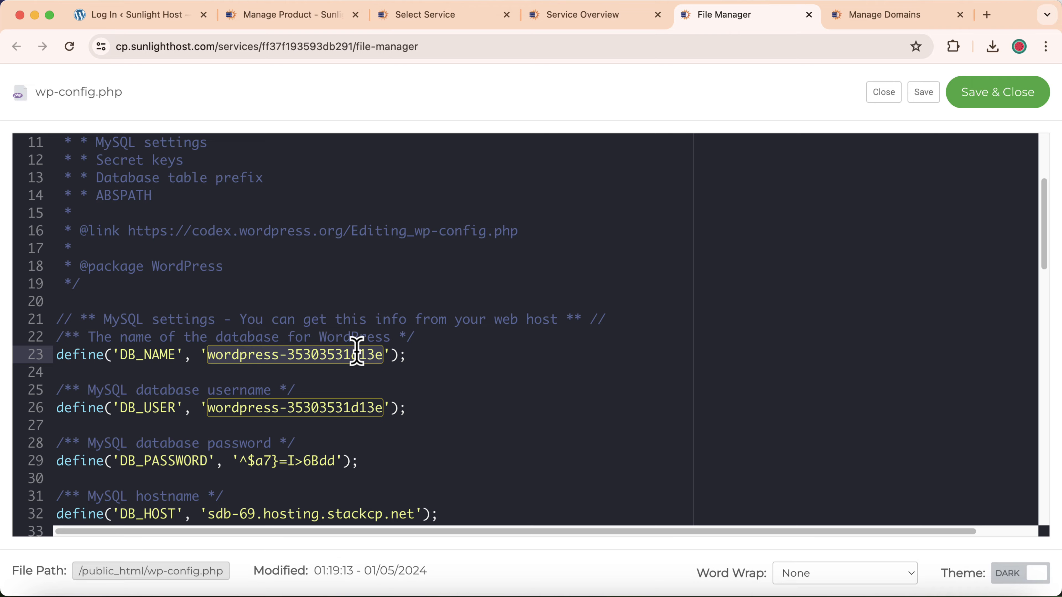
pyautogui.rightClick(358, 348)
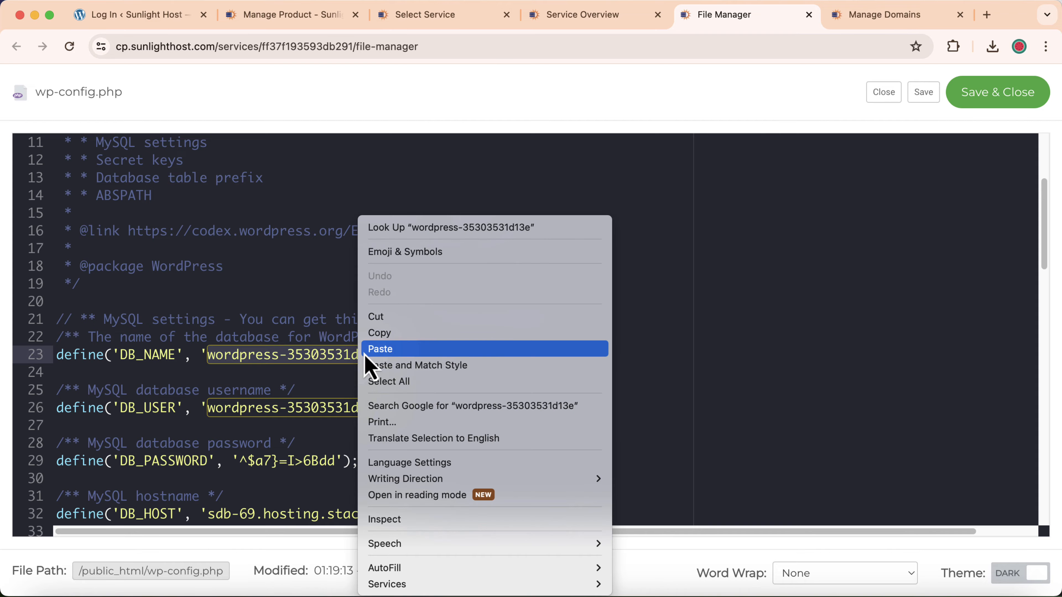
pyautogui.click(387, 337)
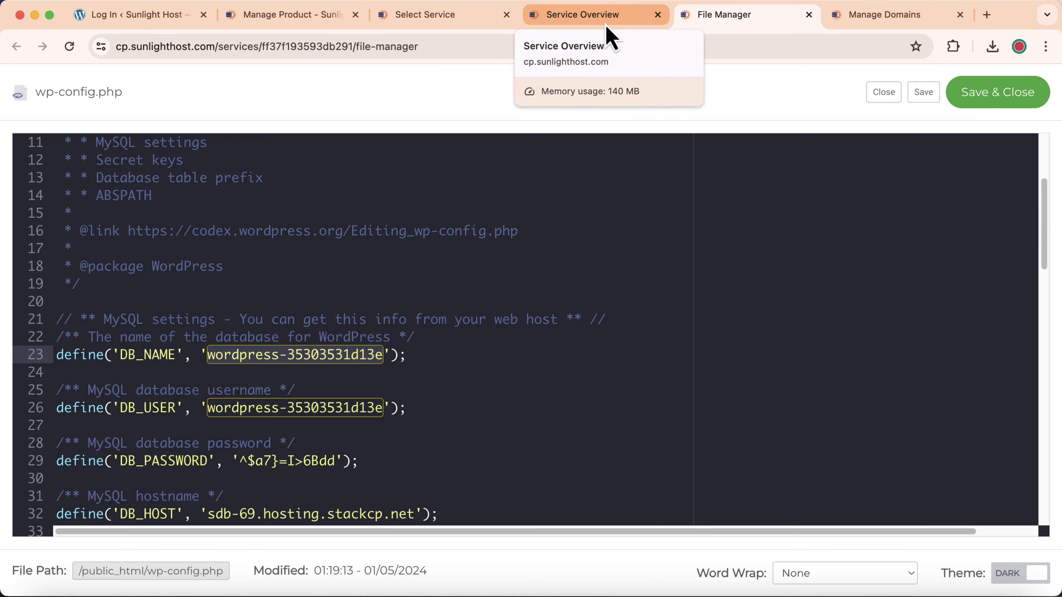
pyautogui.click(610, 36)
pyautogui.scroll(5, 106, 325)
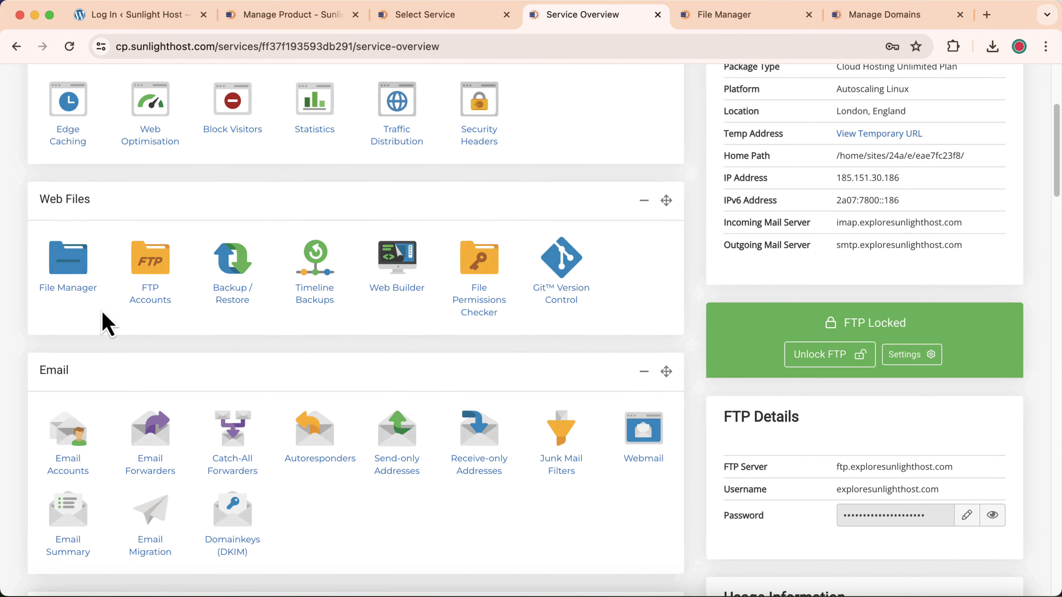
pyautogui.scroll(-10, 107, 324)
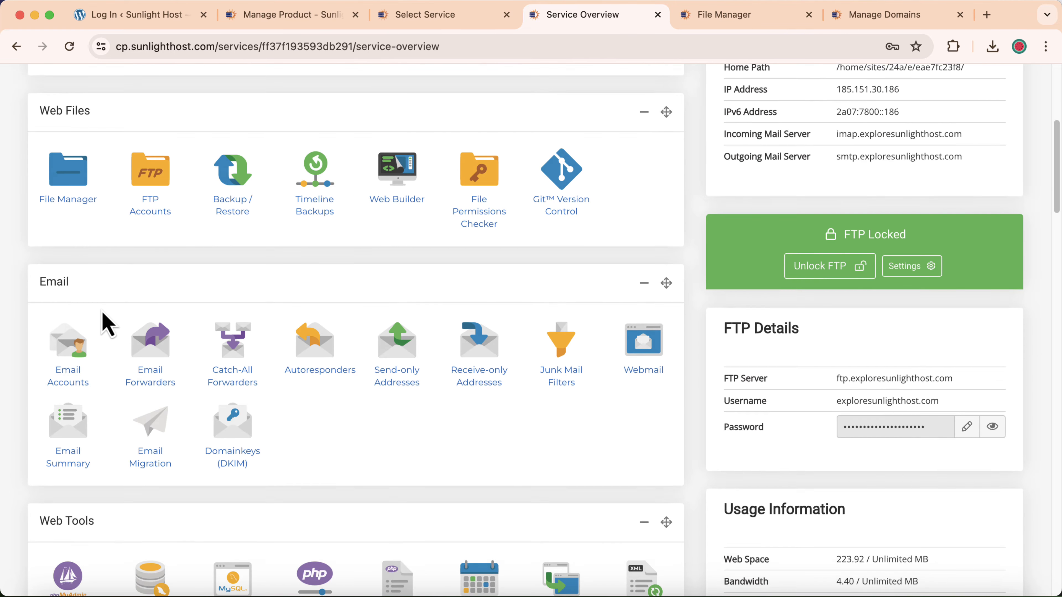
# - On MySQL Databases, find wordpress-35303531d13e by pasting its name into find-in-page
pyautogui.click(154, 358)
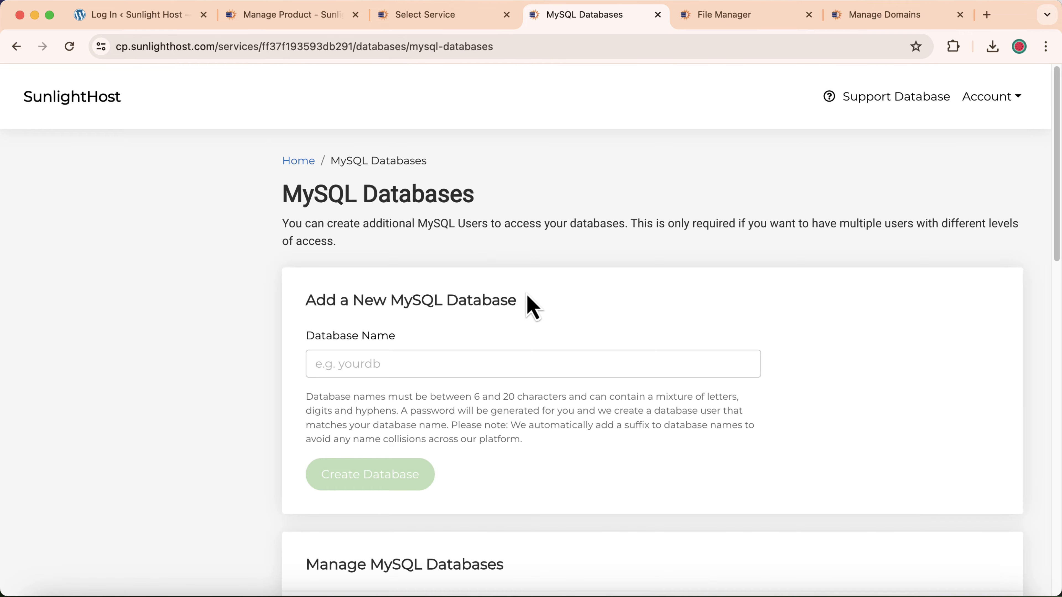
pyautogui.scroll(-3, 533, 307)
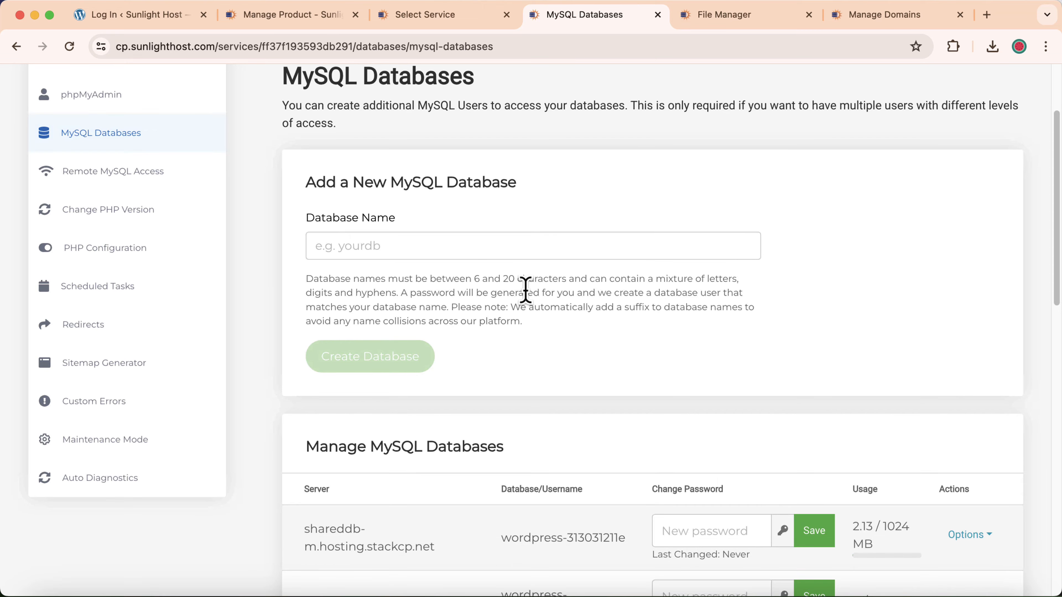
pyautogui.scroll(-7, 525, 290)
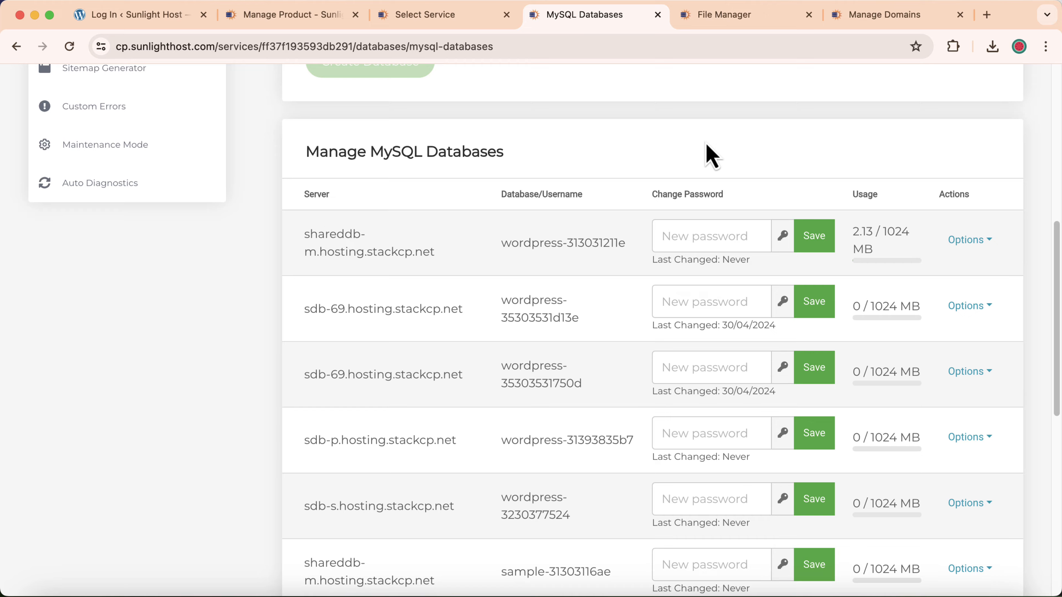
pyautogui.press('super+f')
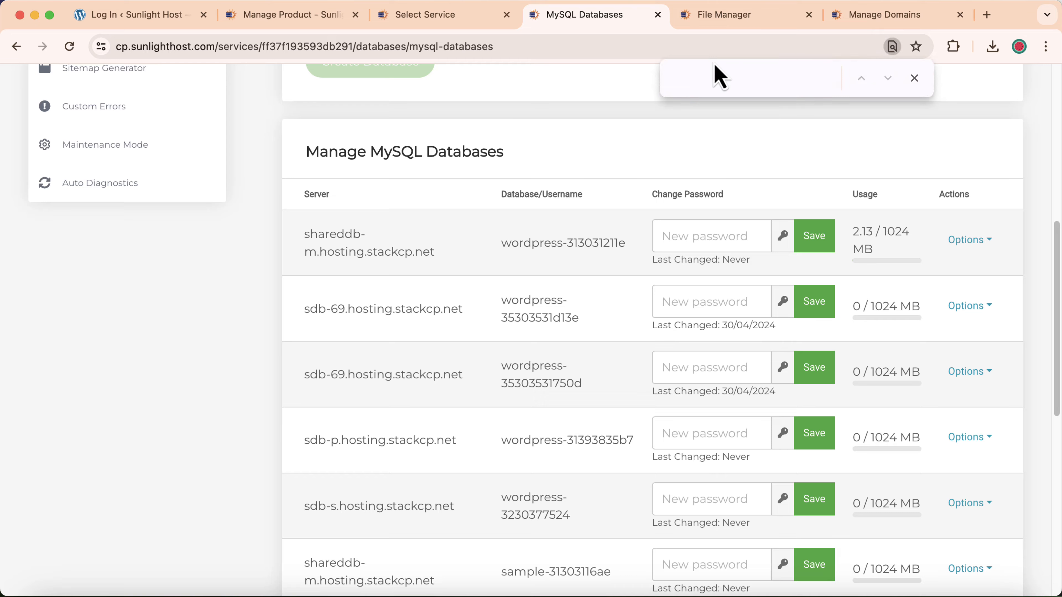
pyautogui.rightClick(694, 81)
pyautogui.click(725, 174)
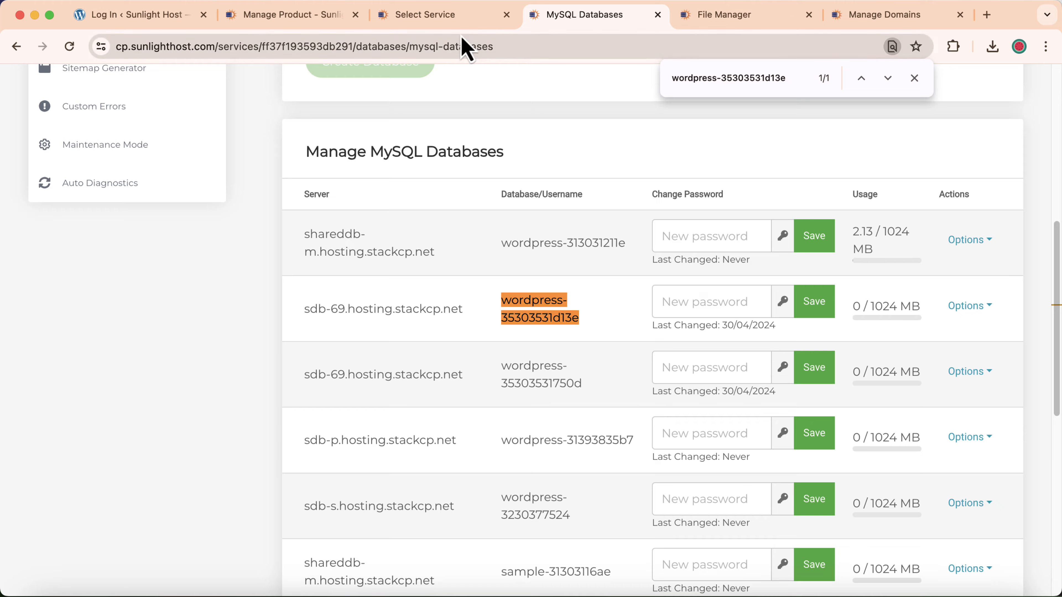
# - Confirm the name against wp-config.php and sign in to phpMyAdmin for that database
pyautogui.click(711, 16)
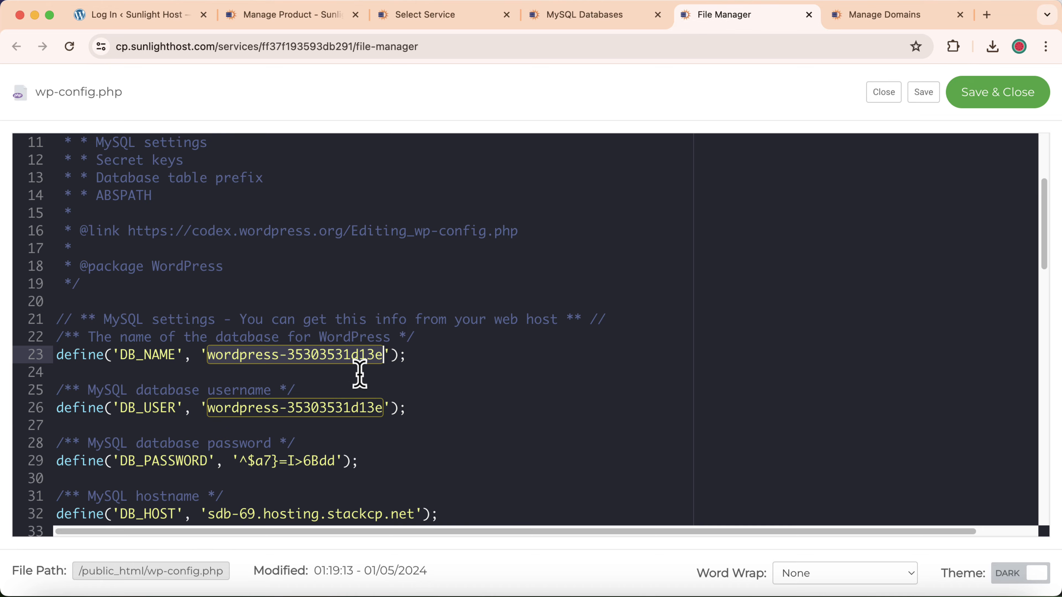
pyautogui.click(593, 17)
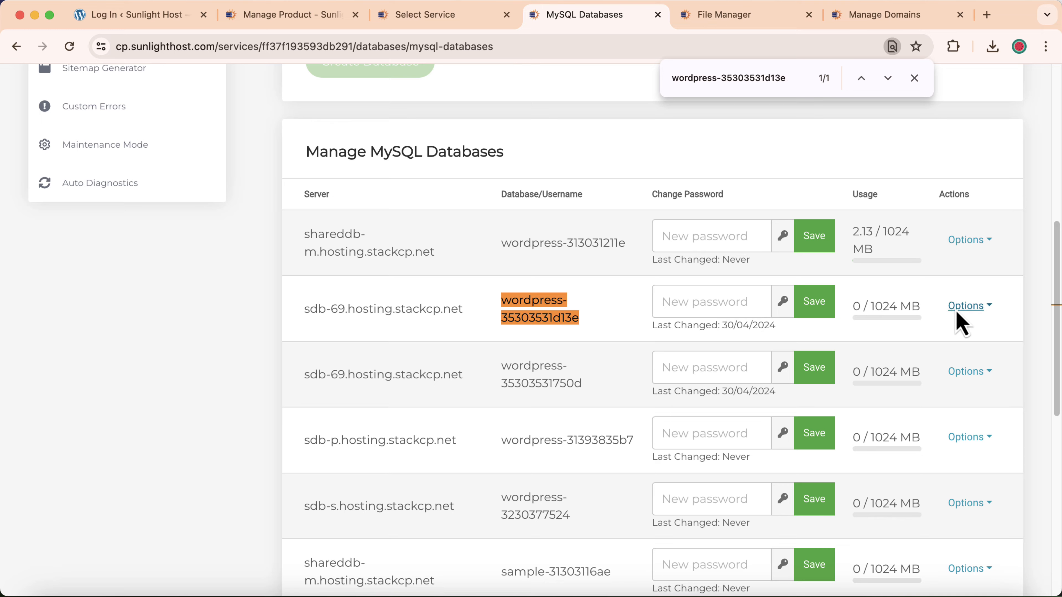
pyautogui.click(971, 312)
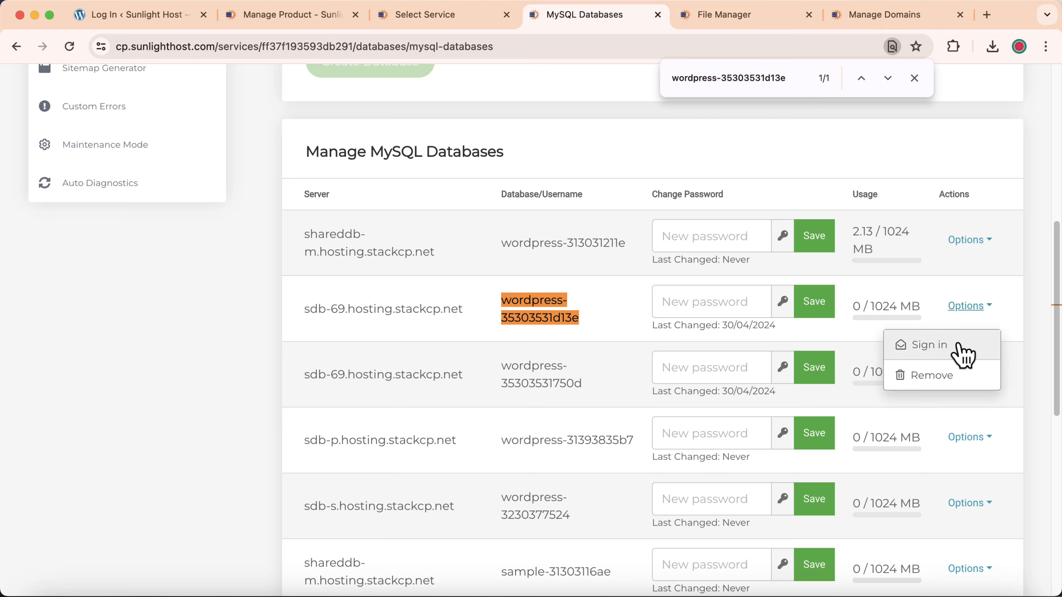
pyautogui.click(962, 357)
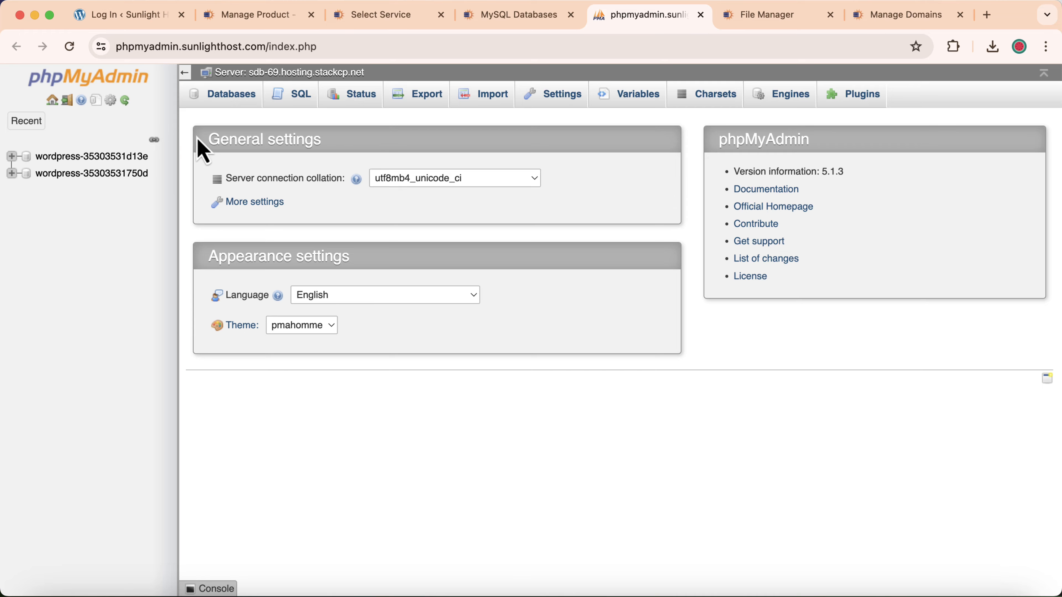
# - Browse 2b_users in wordpress-35303531d13e and edit row ID 1, choosing MD5 for user_pass
pyautogui.click(124, 157)
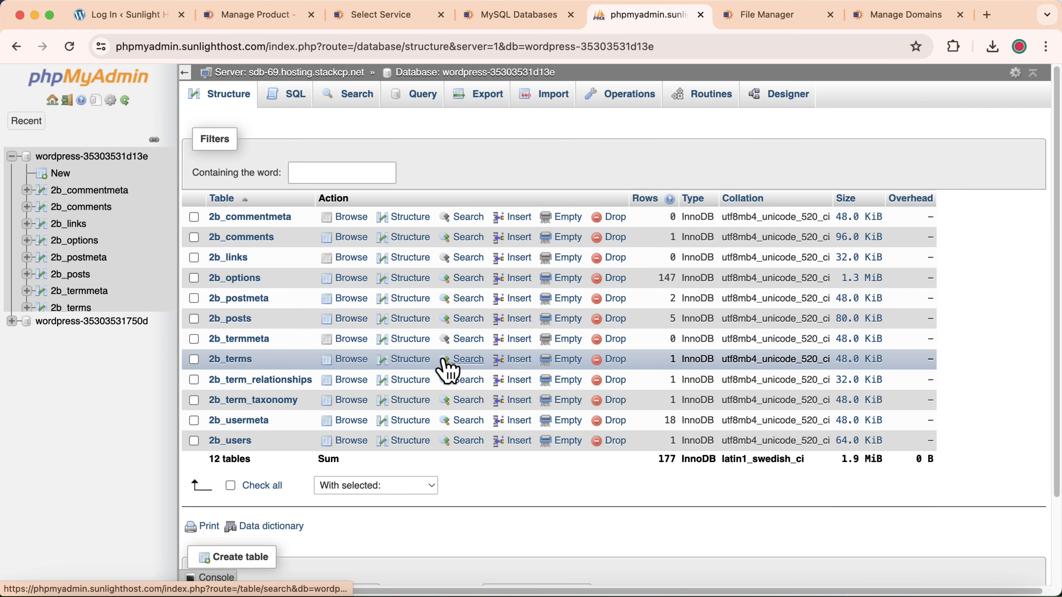
pyautogui.click(242, 443)
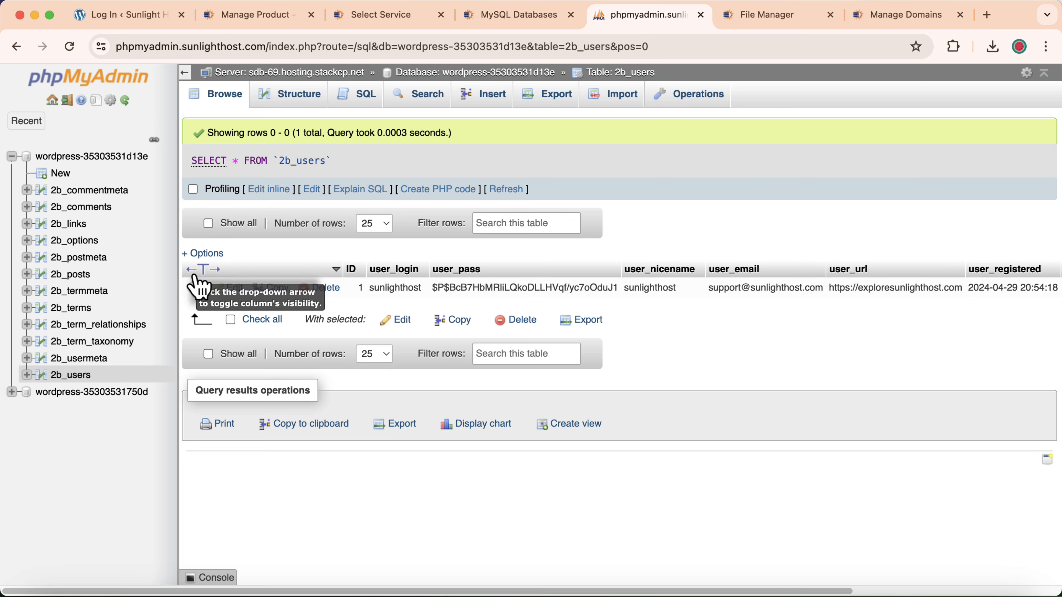
pyautogui.click(230, 289)
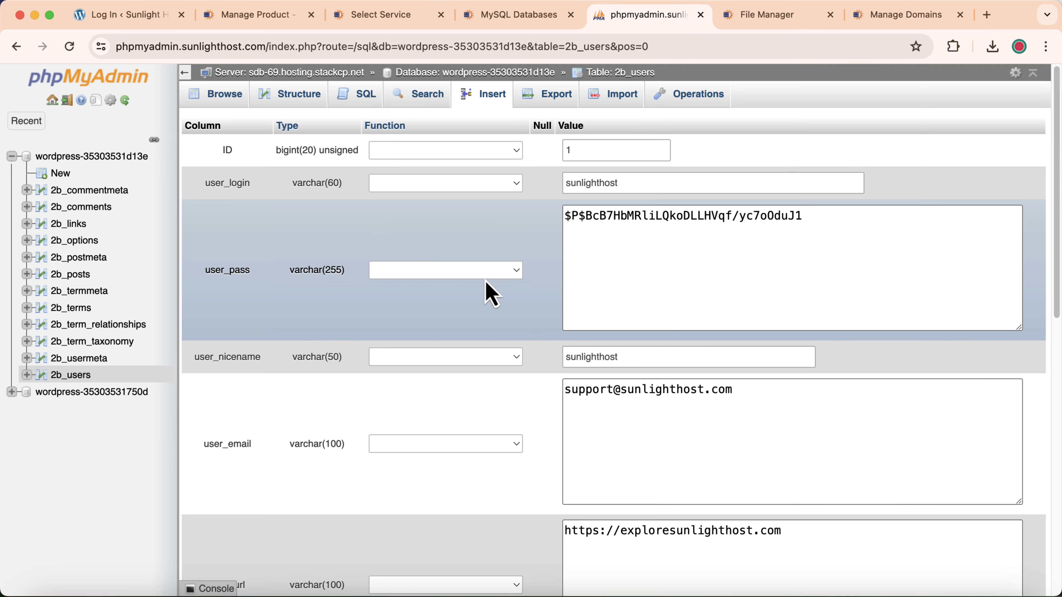
pyautogui.click(463, 278)
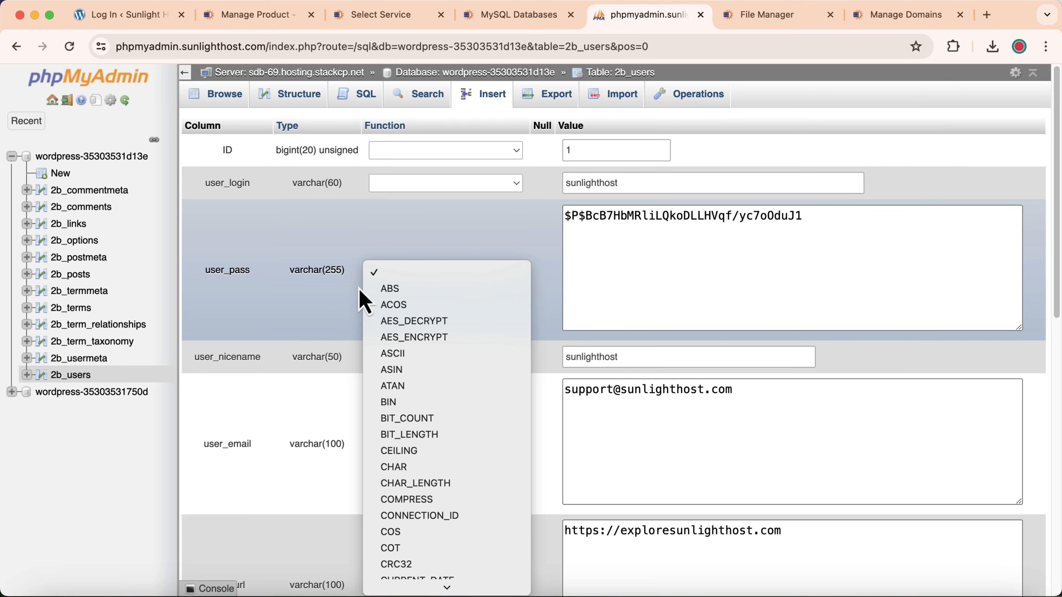
pyautogui.scroll(-5, 427, 318)
pyautogui.scroll(-10, 422, 318)
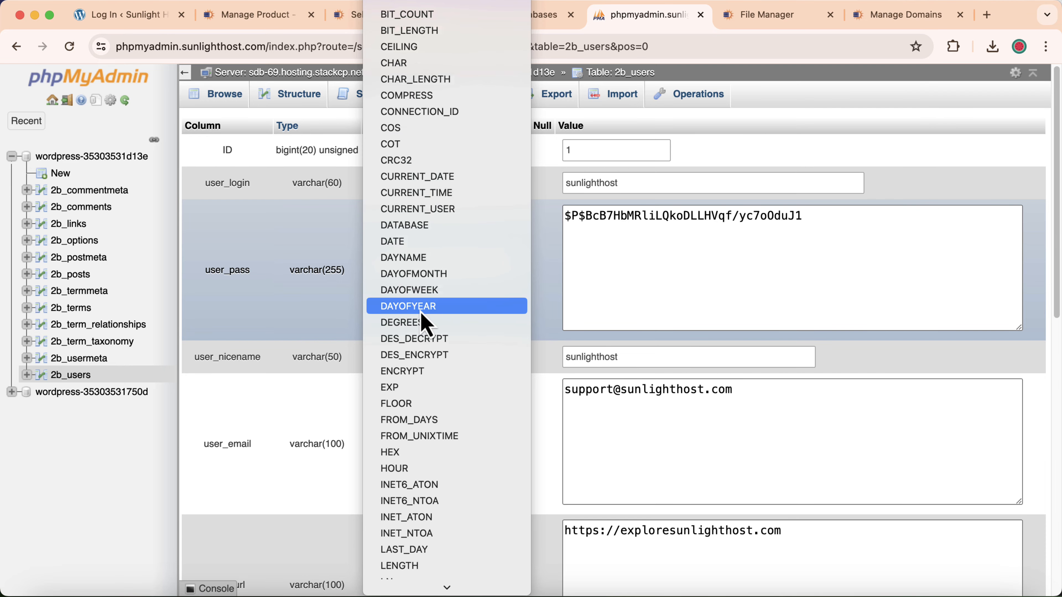
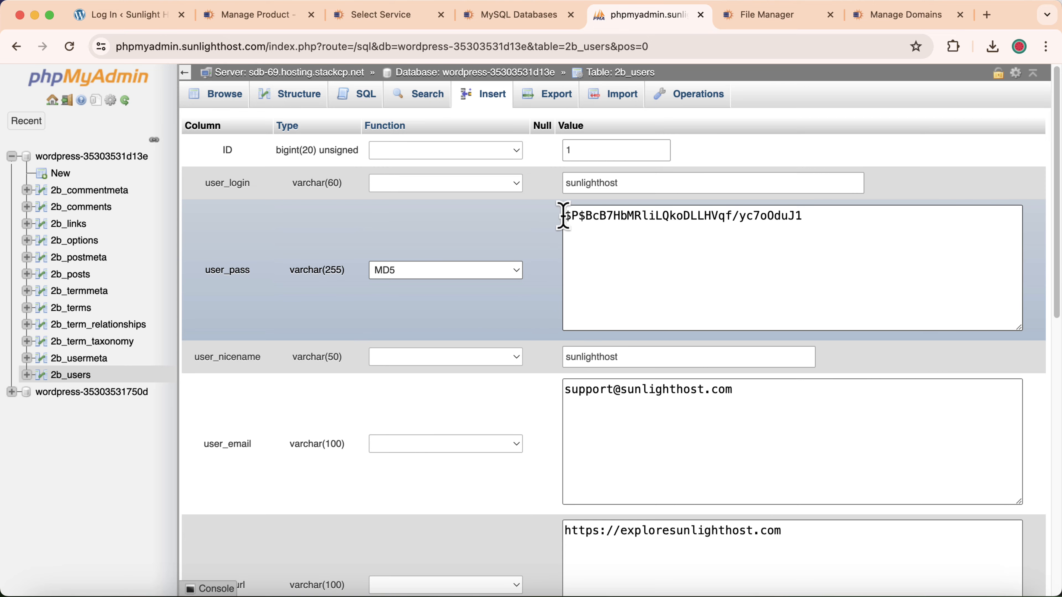
# - Replace the user_pass hash in the 2b_users row with the new password, keeping MD5, then select the user login value
pyautogui.moveTo(563, 216); pyautogui.dragTo(860, 216)
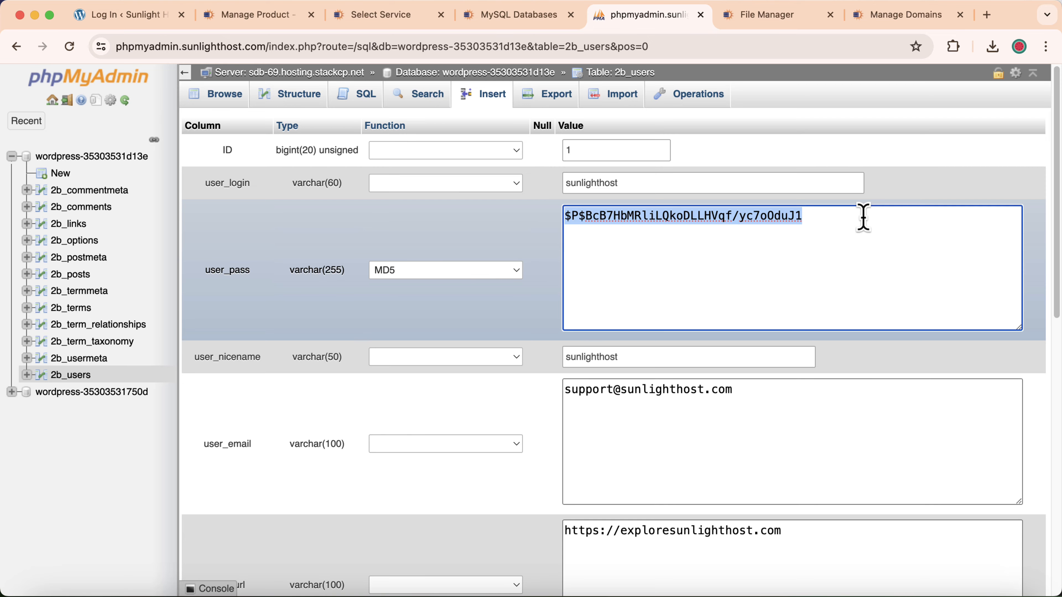
pyautogui.write('test@123')
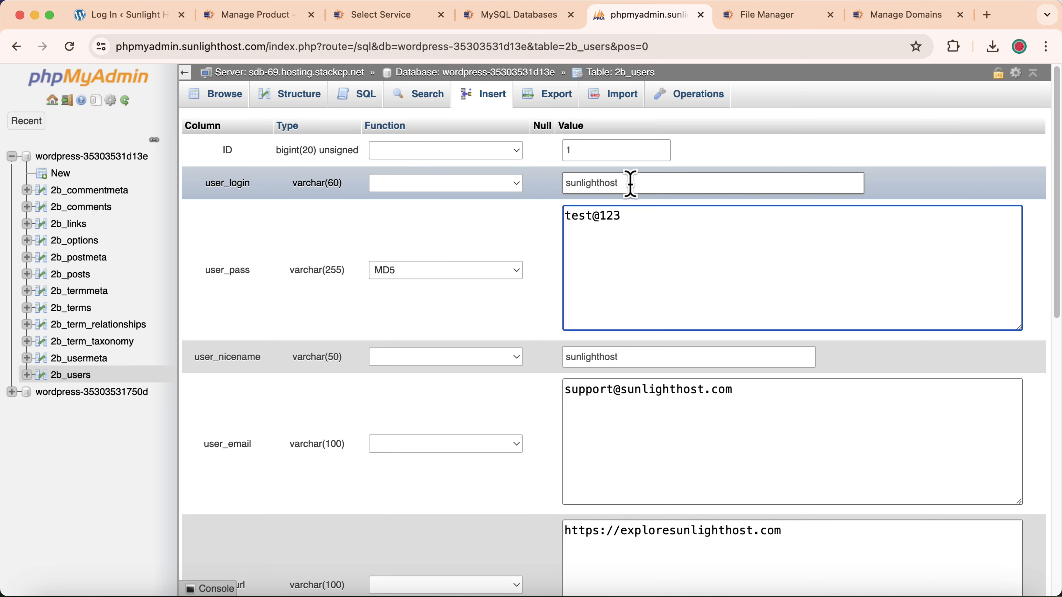
pyautogui.doubleClick(571, 183)
# - Save the 2b_users row edit so user_pass stores the MD5 hash, with 1 row affected
pyautogui.rightClick(583, 184)
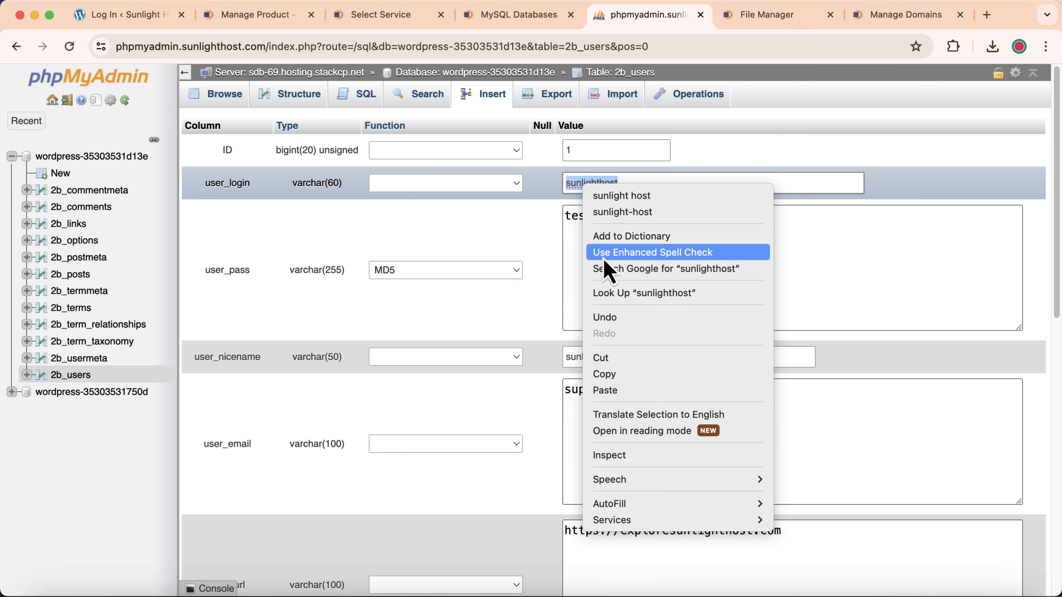
pyautogui.click(515, 217)
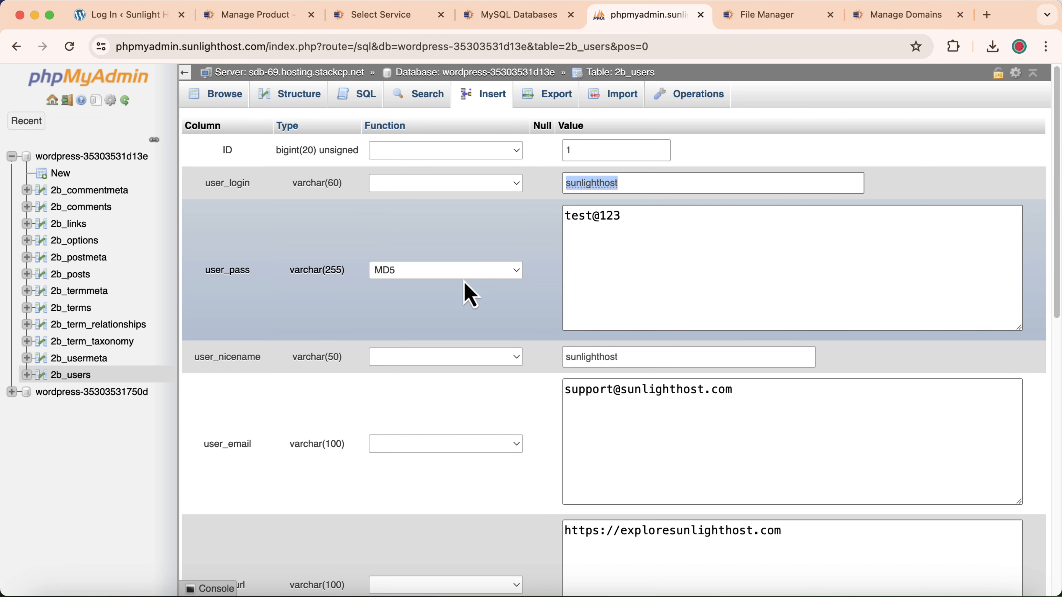
pyautogui.scroll(-12, 517, 301)
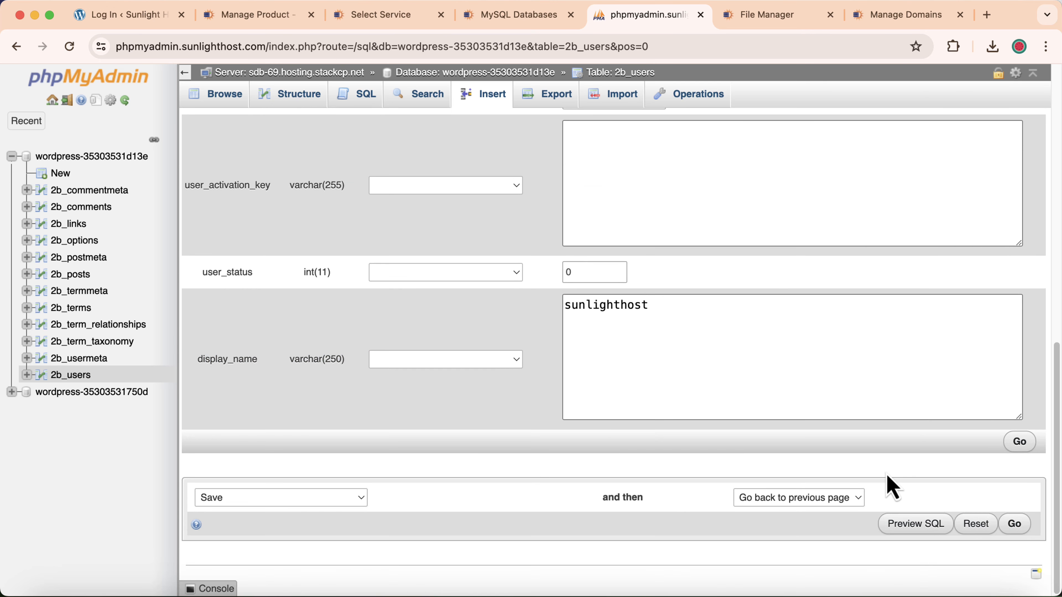
pyautogui.click(1017, 524)
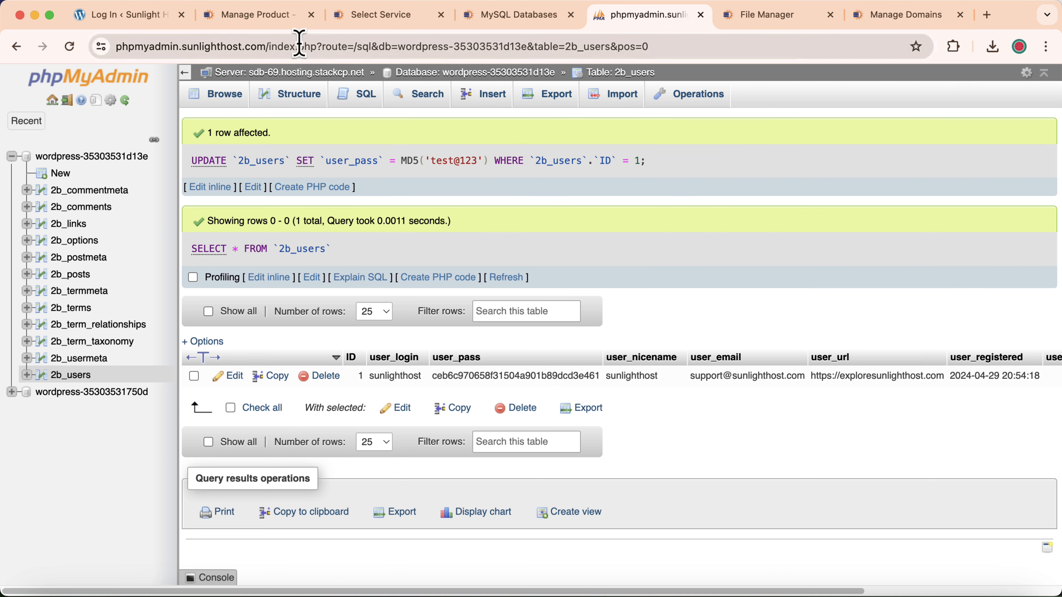
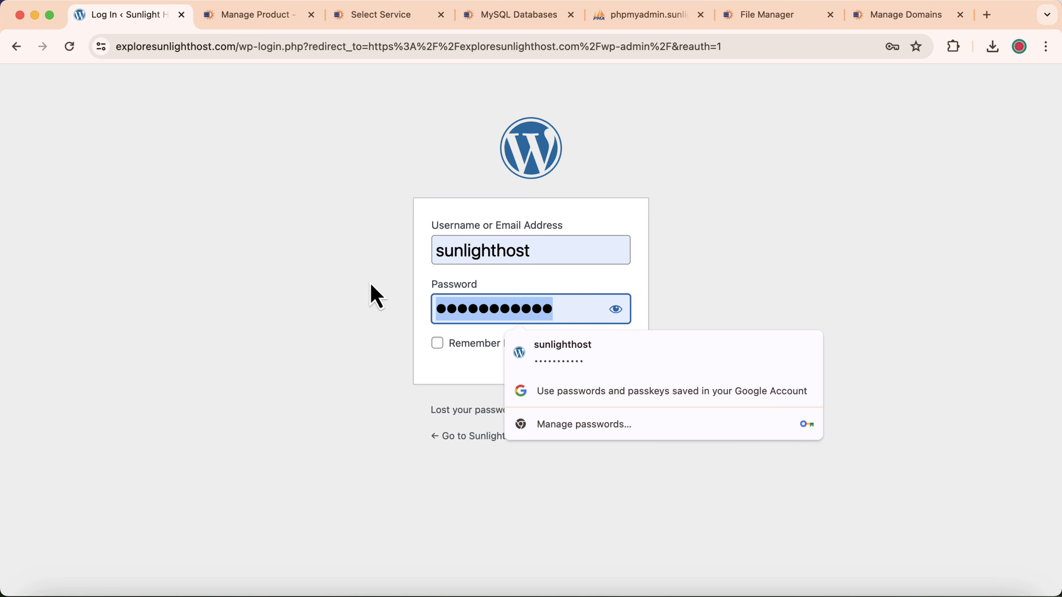
# - Log in to WordPress with the new admin password and decline Chrome's update-password prompt
pyautogui.write('a')
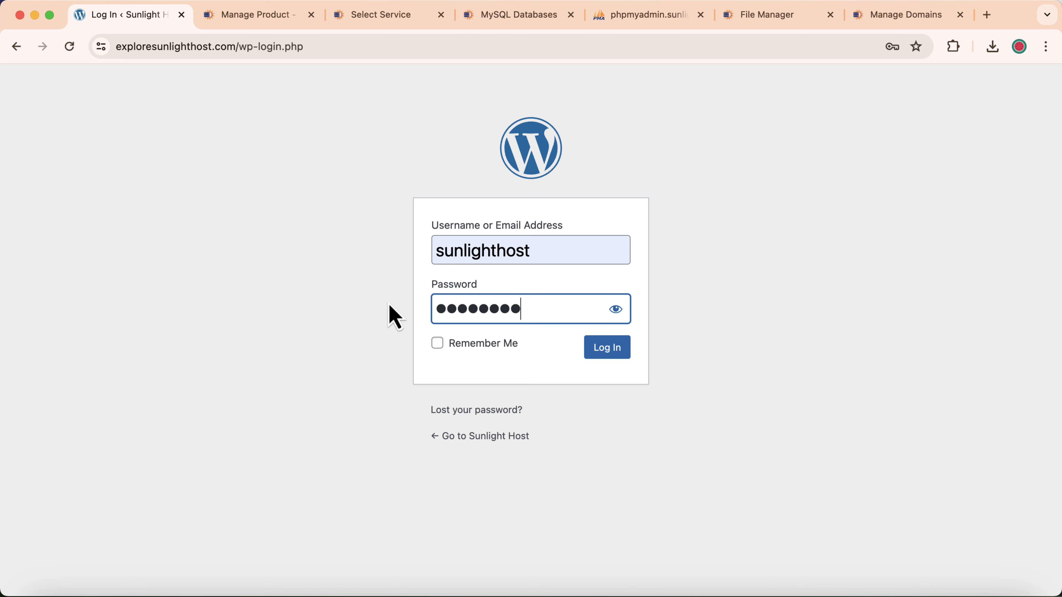
pyautogui.click(610, 352)
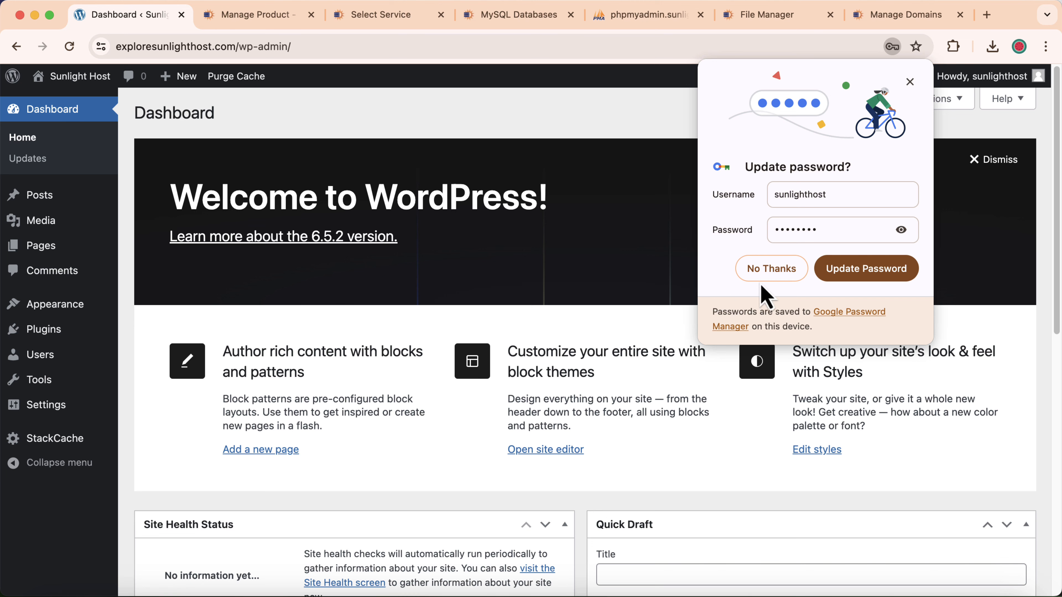
pyautogui.click(792, 277)
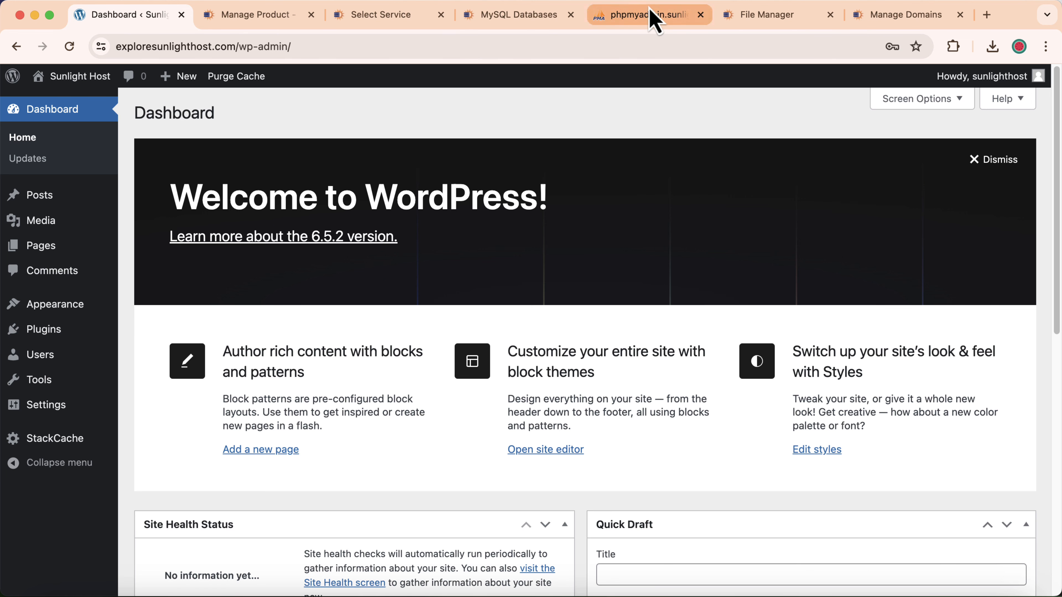
pyautogui.click(651, 16)
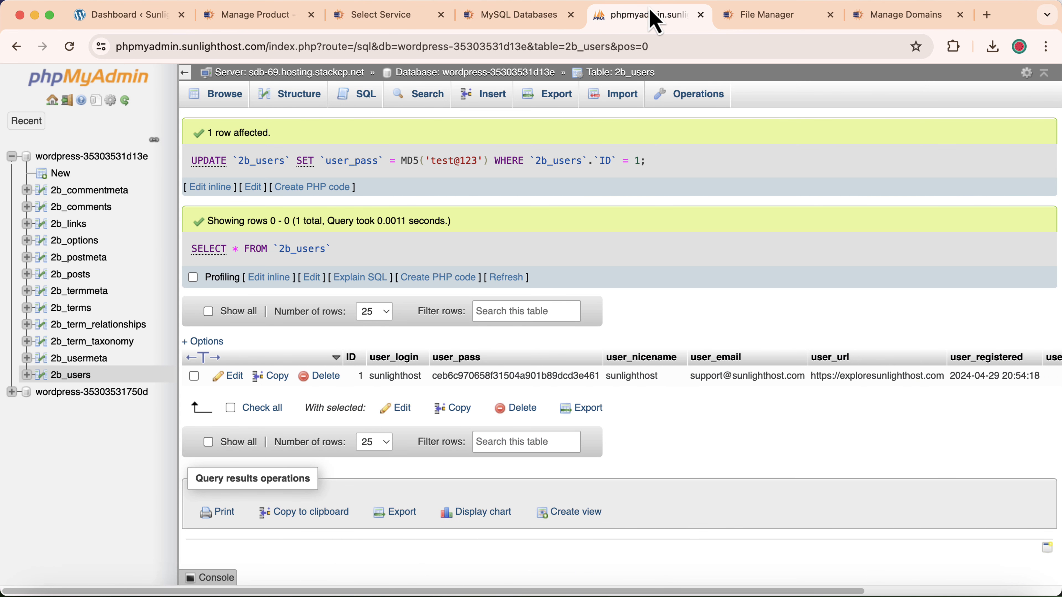
# - Edit the admin row (ID 1) in 2b_users, select its user_email value, and review the fields
pyautogui.click(230, 375)
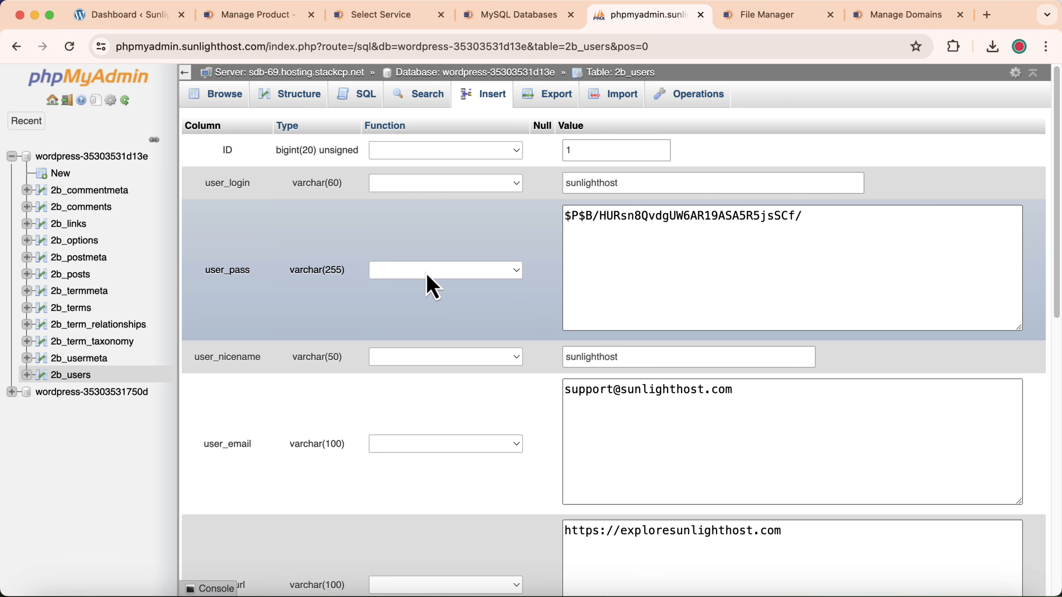
pyautogui.scroll(-5, 550, 304)
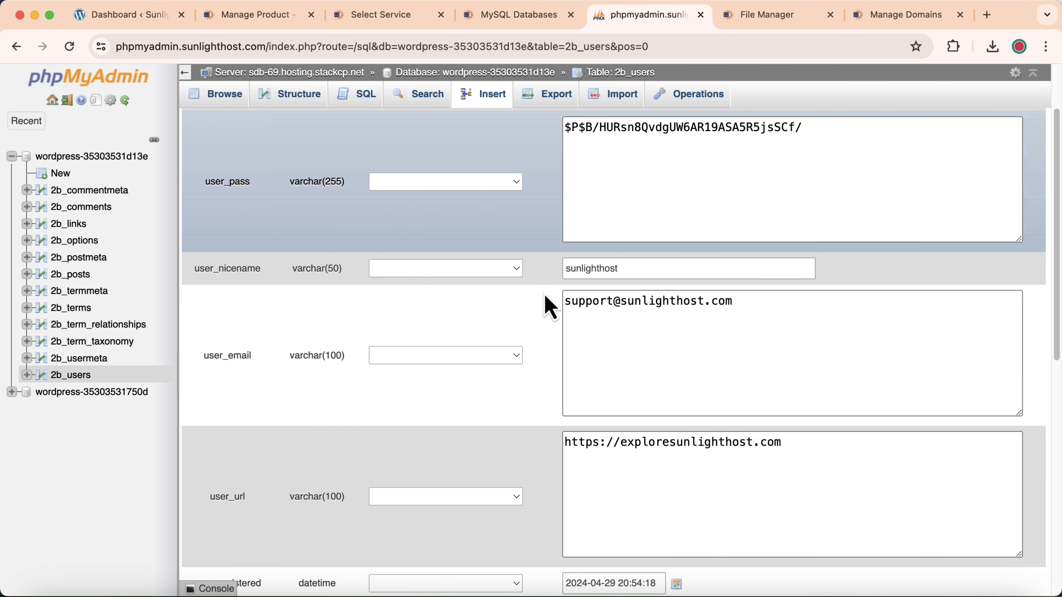
pyautogui.moveTo(566, 276); pyautogui.dragTo(815, 267)
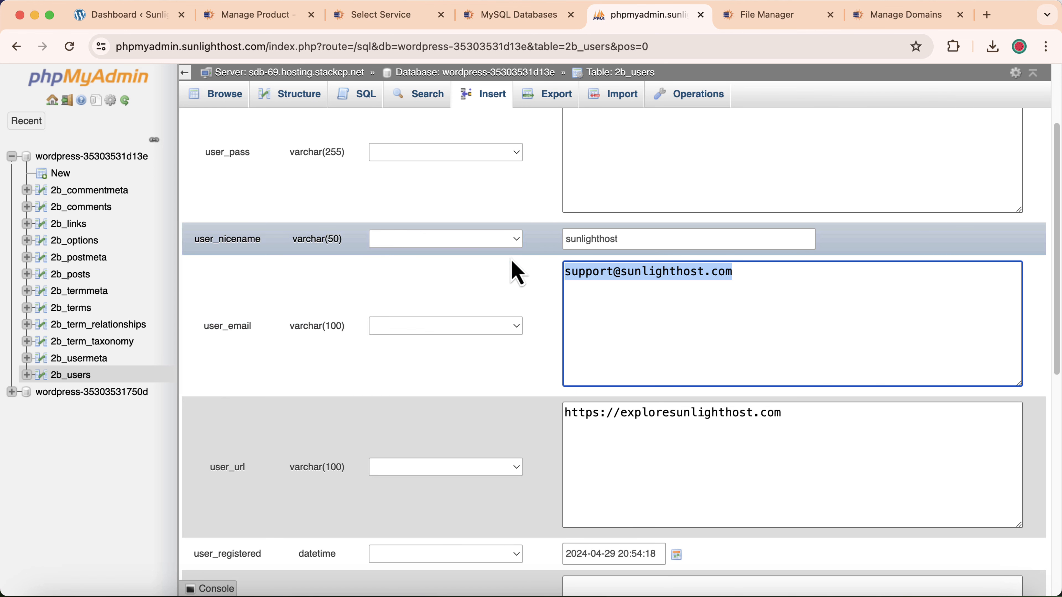
pyautogui.scroll(5, 535, 347)
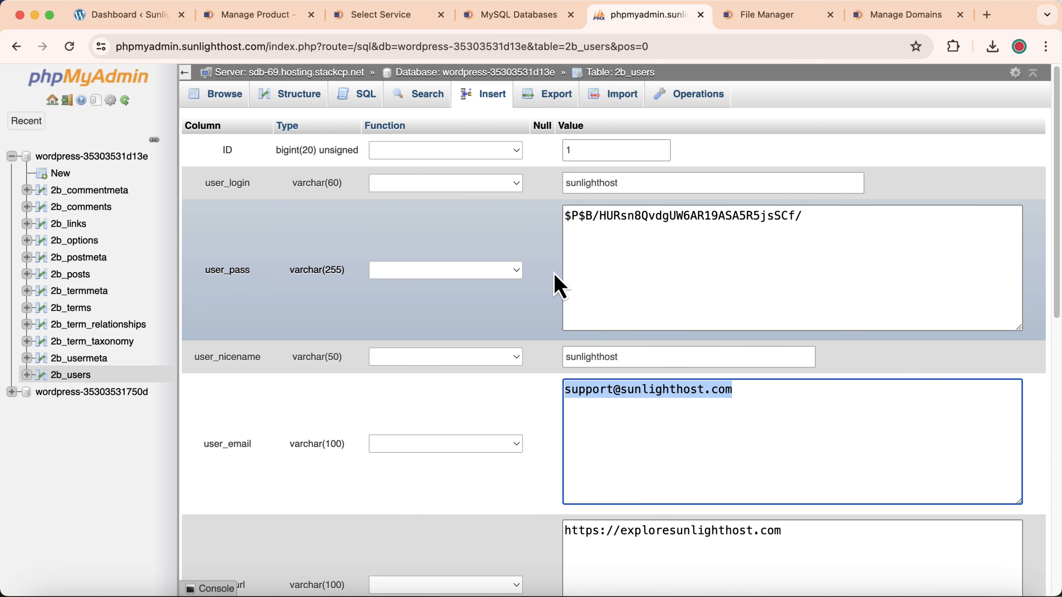
pyautogui.scroll(-7, 608, 257)
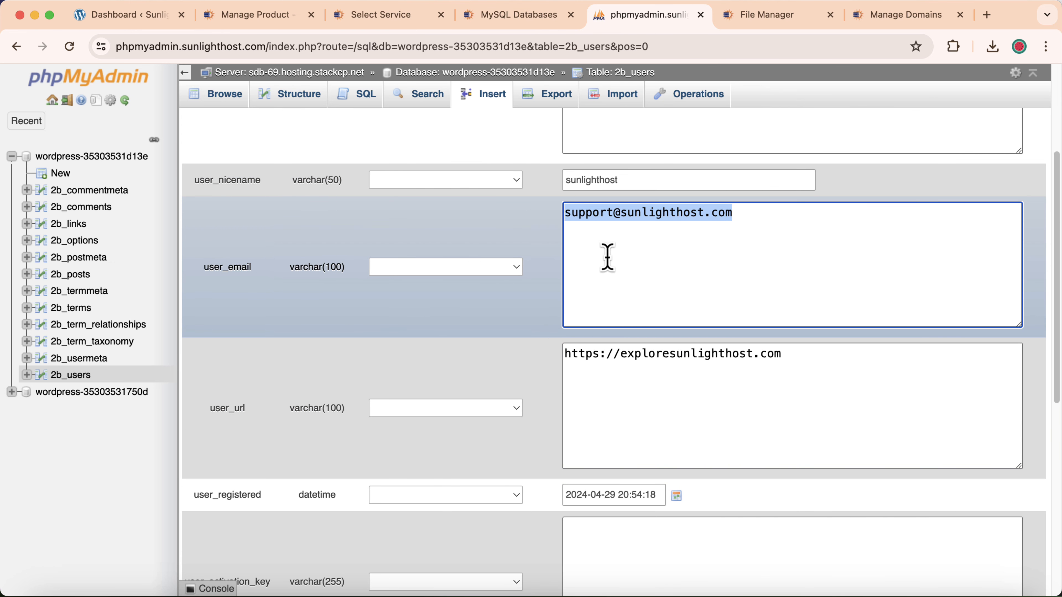
pyautogui.scroll(7, 612, 240)
pyautogui.scroll(-14, 631, 205)
pyautogui.scroll(-8, 829, 400)
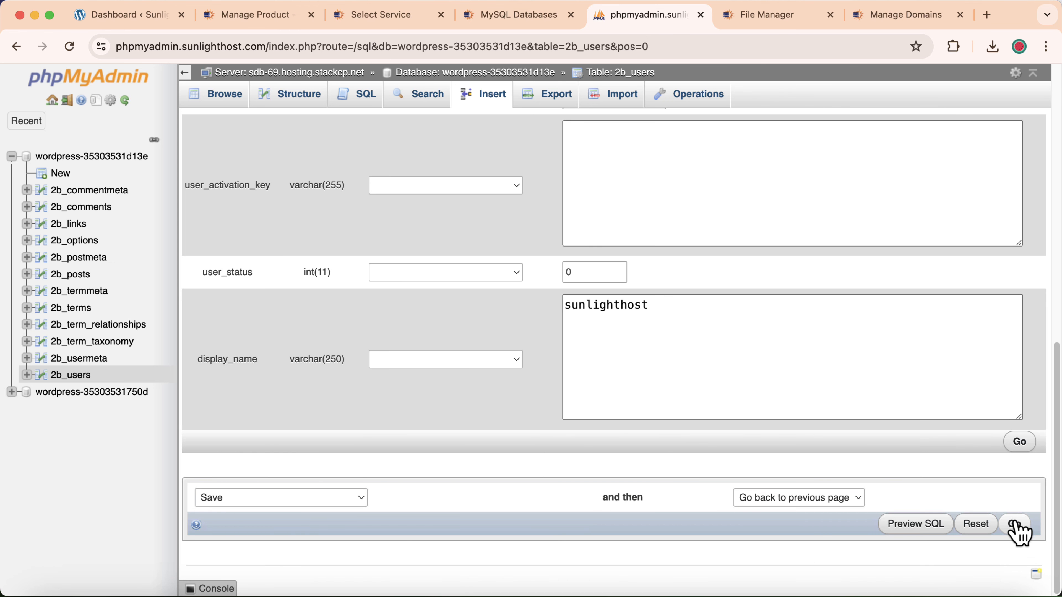